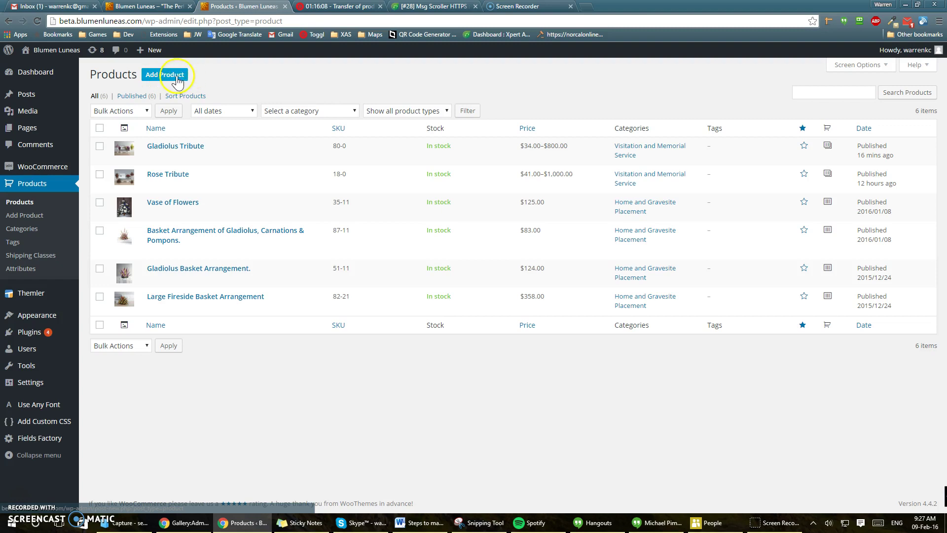
# Create a new WooCommerce product named 'All White Tribute'.
pyautogui.click(178, 80)
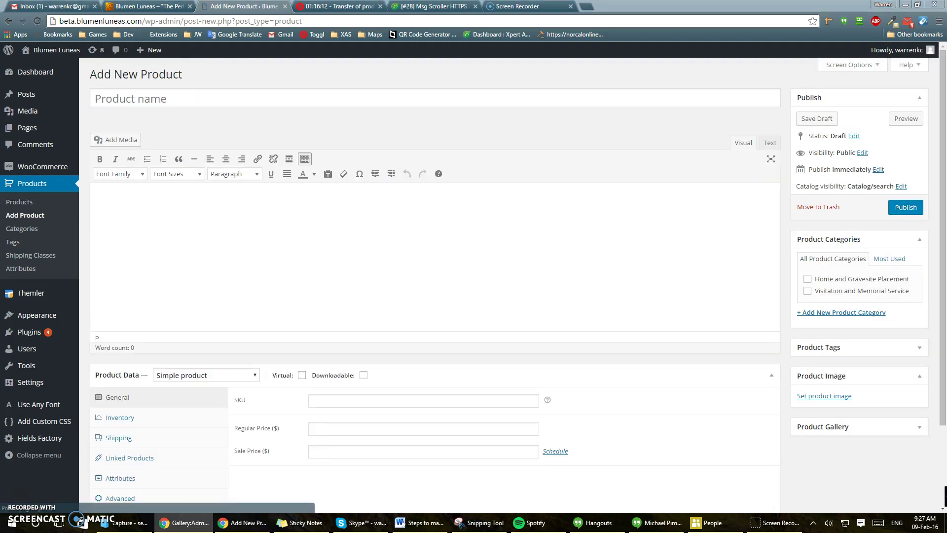
pyautogui.click(208, 97)
pyautogui.write('All White Tribute (2')
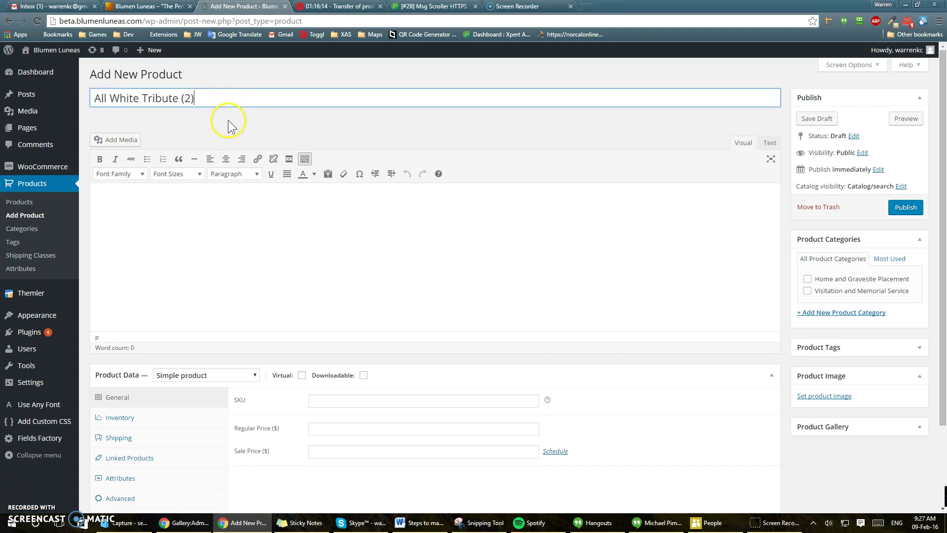
pyautogui.click(330, 403)
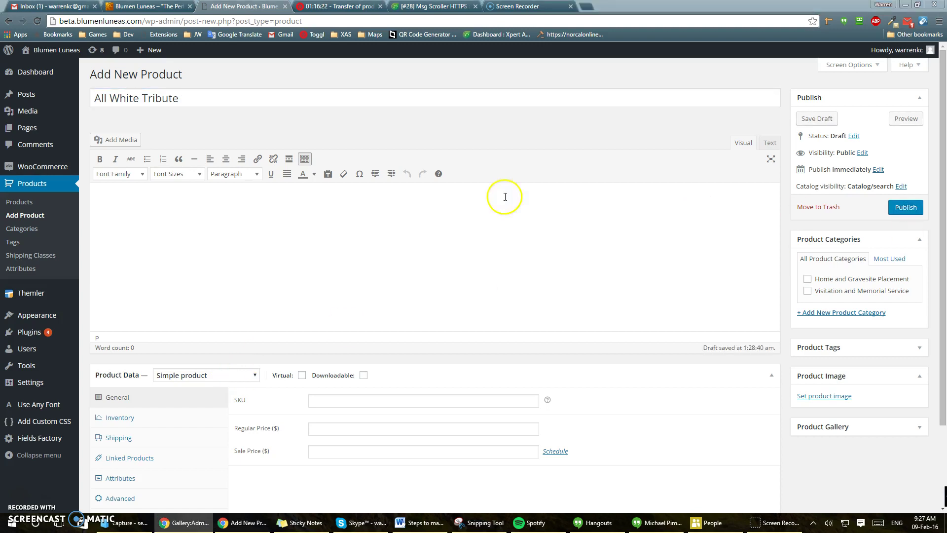
# Paste the arrangement-and-price description into the product editor as plain text.
pyautogui.click(407, 231)
pyautogui.write("All White Tribute - Available as a Group or Individually. Group Price $650.00 (2-1) Standing Spray of Snapdragons, Lillys, Roses, Dendrobium Orchids, Stock, Carnations & Daisy's ($172.00) (2-2) Lid Decoration with Dendrobium Orchids & Roses ($66.00) (2-3) Casket Spray of Dendrobium Orchids & Roses ($288.00) (2-4) Pedestal Arrangement of Lillys, Roses, Carnations & Snap Dragons ($98.00) (2-5) Pedestal Arrangement of Snapdragons, Lillys, Carnations & Roses. ($95.00) -- All Arrangements can be customized, prices may vary.")
pyautogui.hotkey('ctrl', 'z')
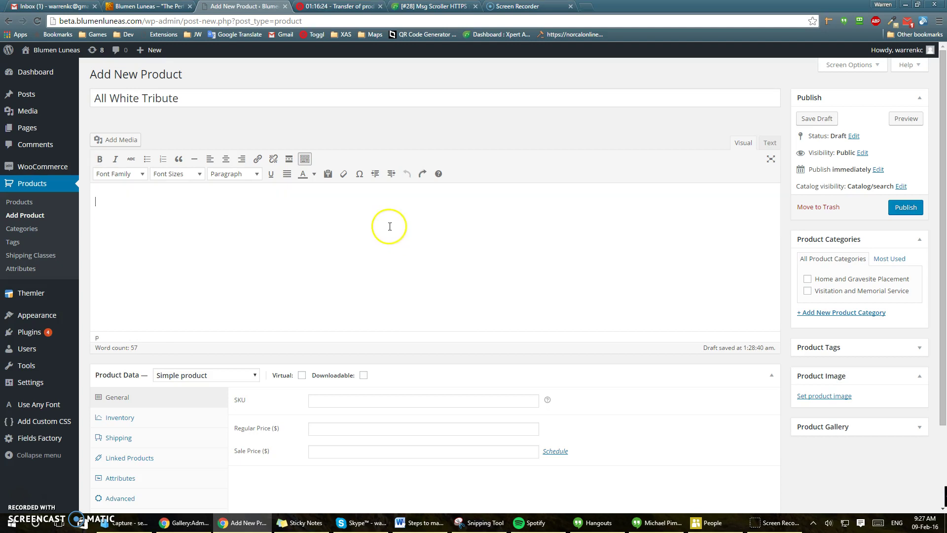
pyautogui.write("All White Tribute - Available as a Group or Individually. Group Price $650.00 (2-1) Standing Spray of Snapdragons, Lillys, Roses, Dendrobium Orchids, Stock, Carnations & Daisy's ($172.00) (2-2) Lid Decoration with Dendrobium Orchids & Roses ($66.00) (2-3) Casket Spray of Dendrobium Orchids & Roses ($288.00) (2-4) Pedestal Arrangement of Lillys, Roses, Carnations & Snap Dragons ($98.00) (2-5) Pedestal Arrangement of Snapdragons, Lillys, Carnations & Roses. ($95.00) -- All Arrangements can be customized, prices may vary.")
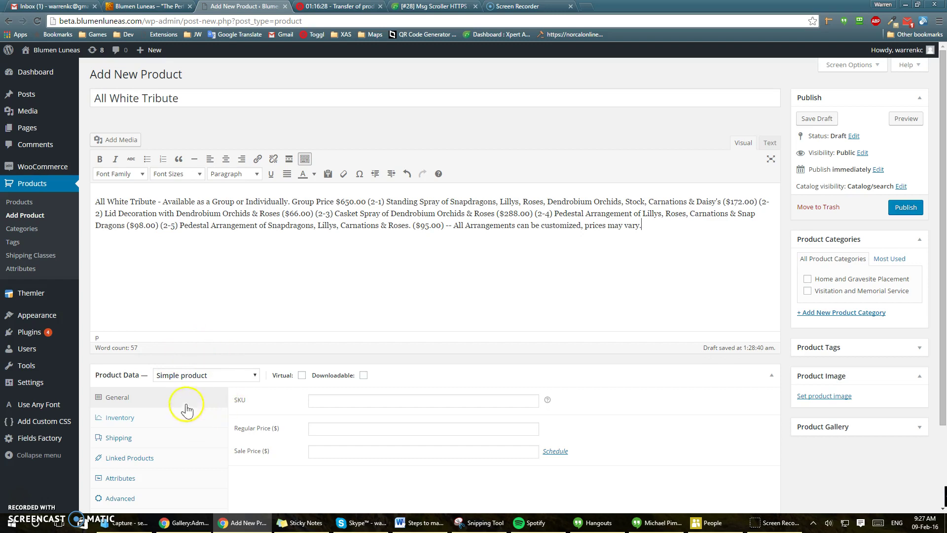
# Set the product type to Variable product with SKU 2-0.
pyautogui.click(195, 378)
pyautogui.click(196, 427)
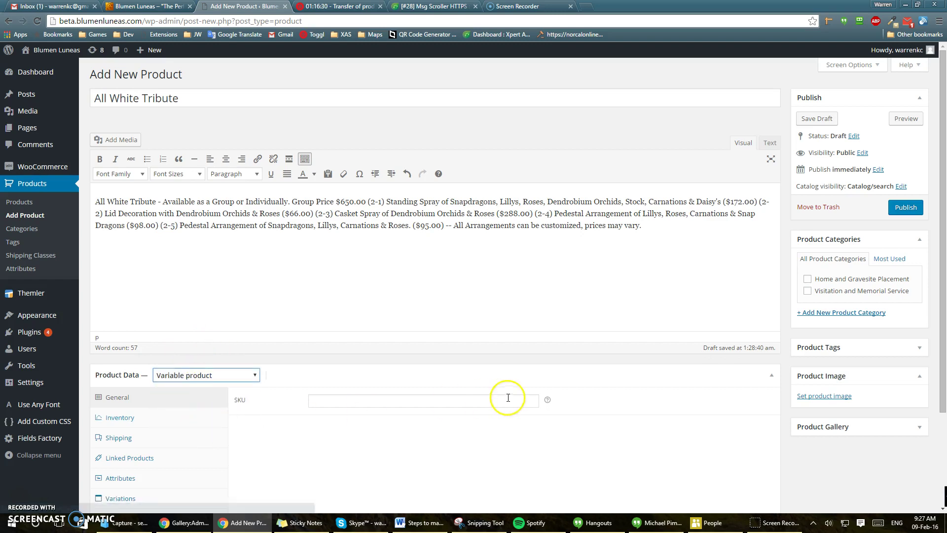
pyautogui.click(439, 404)
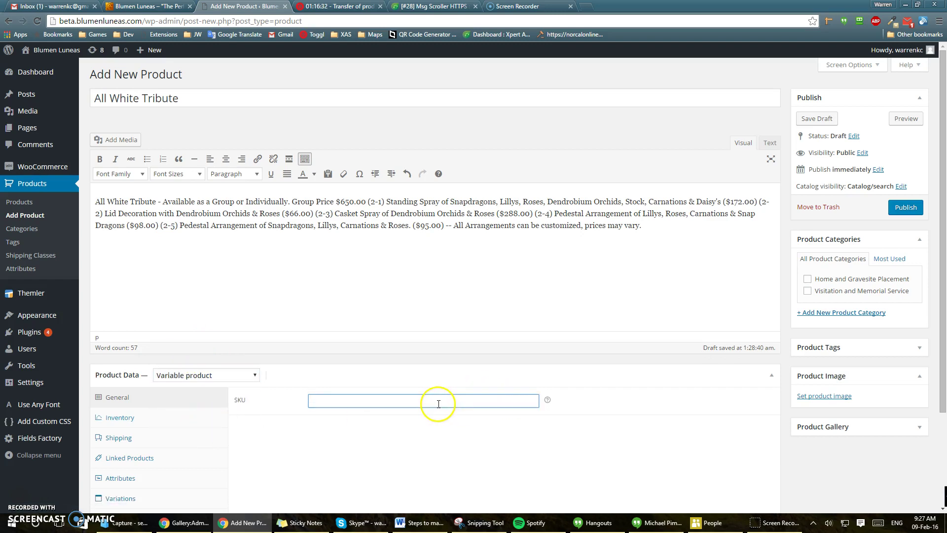
pyautogui.write('2-0')
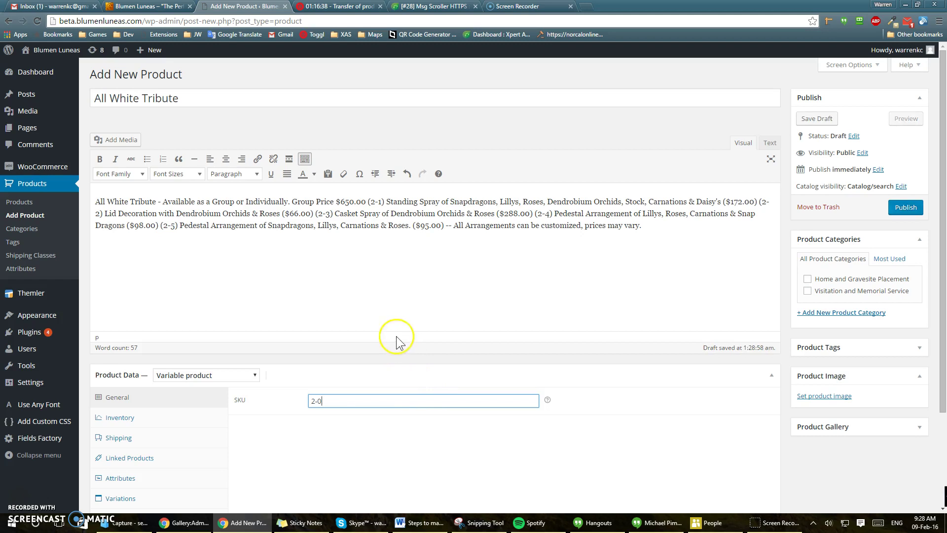
# Replace the double dash with a paragraph break so the customization note stands alone.
pyautogui.scroll(-3, 316, 404)
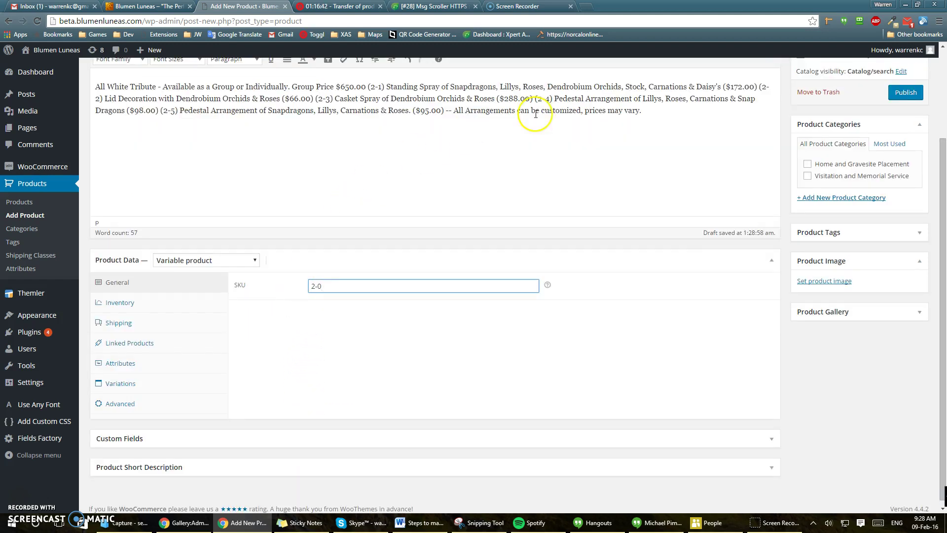
pyautogui.click(699, 112)
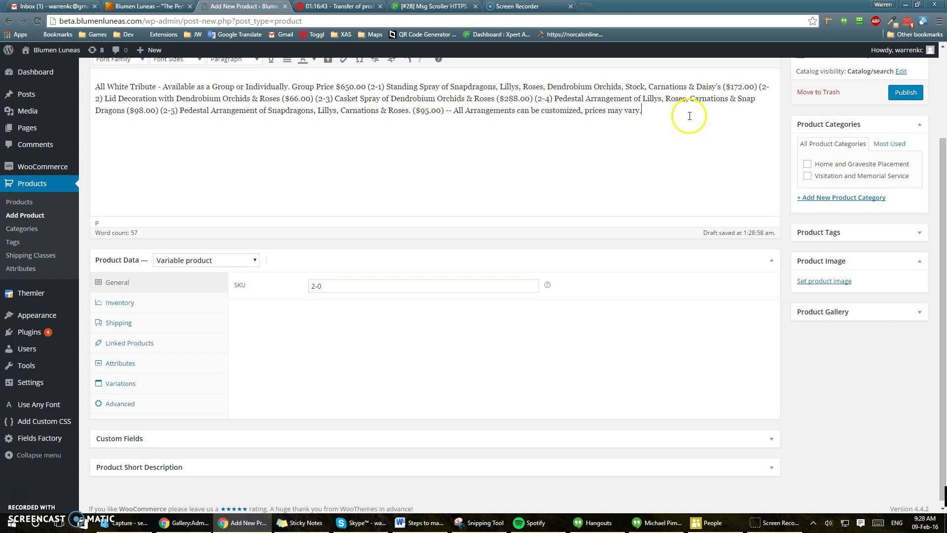
pyautogui.doubleClick(448, 110)
pyautogui.press('Return')
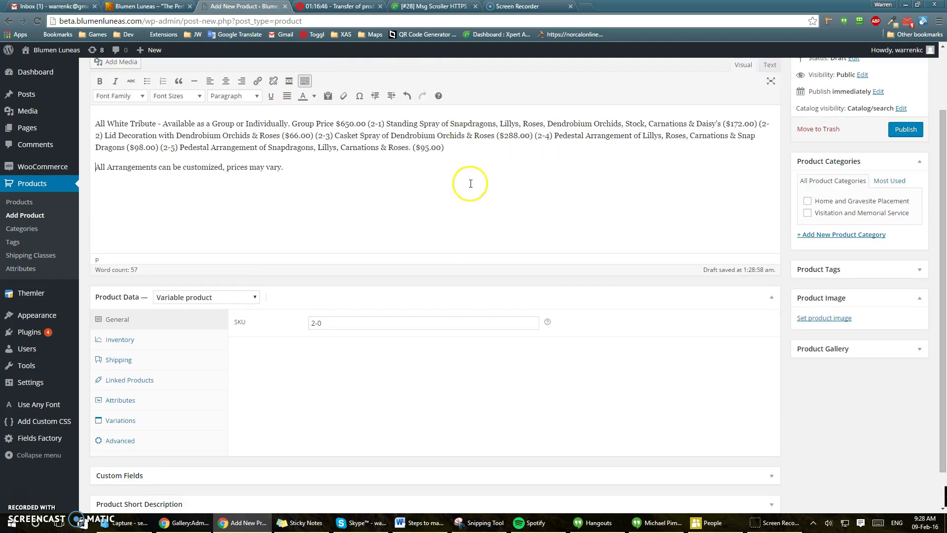
# Copy the Group Price $650.00 and arrangements text into a new paragraph after the note.
pyautogui.moveTo(445, 148); pyautogui.dragTo(299, 123)
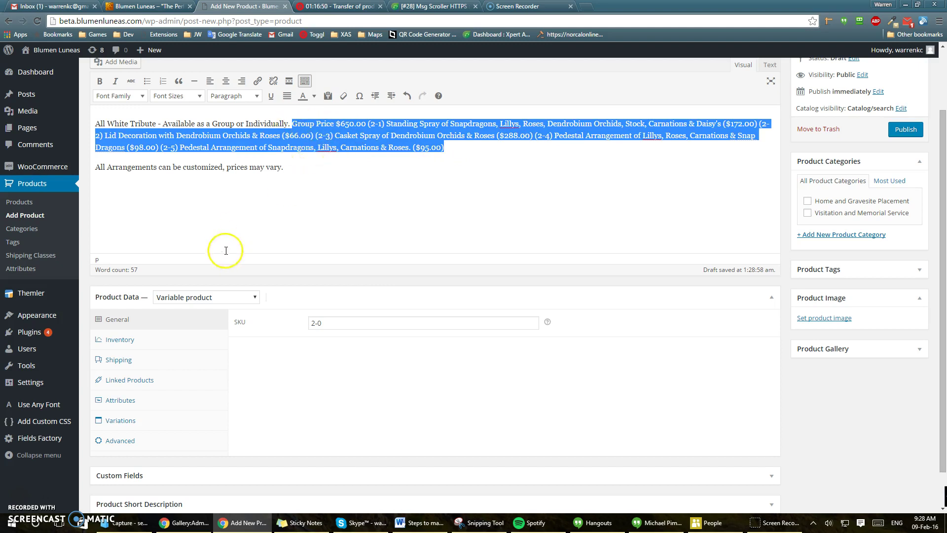
pyautogui.click(237, 228)
pyautogui.press('End')
pyautogui.press('Return')
pyautogui.press('Return')
pyautogui.write("Group Price $650.00 (2-1) Standing Spray of Snapdragons, Lillys, Roses, Dendrobium Orchids, Stock, Carnations & Daisy's ($172.00) (2-2) Lid Decoration with Dendrobium Orchids & Roses ($66.00) (2-3) Casket Spray of Dendrobium Orchids & Roses ($288.00) (2-4) Pedestal Arrangement of Lillys, Roses, Carnations & Snap Dragons ($98.00) (2-5) Pedestal Arrangement of Snapdragons, Lillys, Carnations & Roses. ($95.00)")
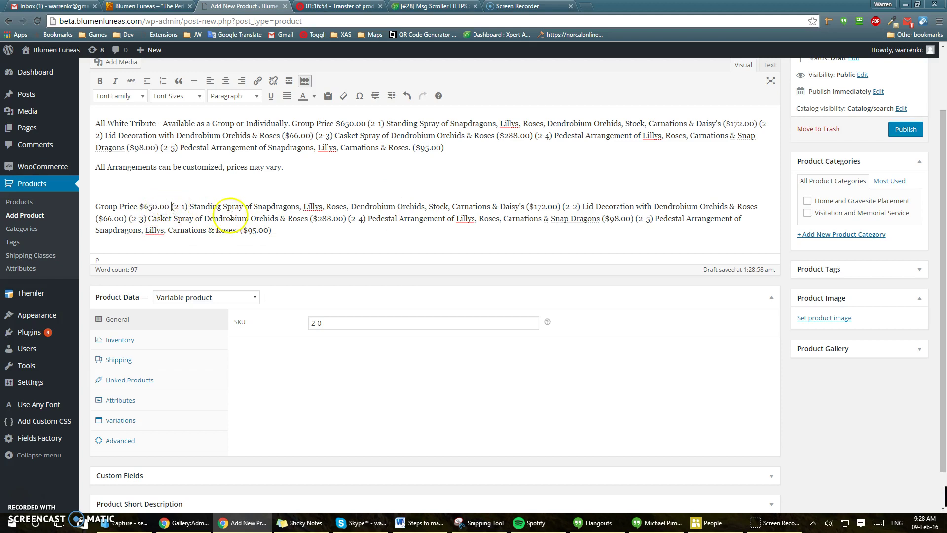
pyautogui.click(172, 207)
pyautogui.press('Return')
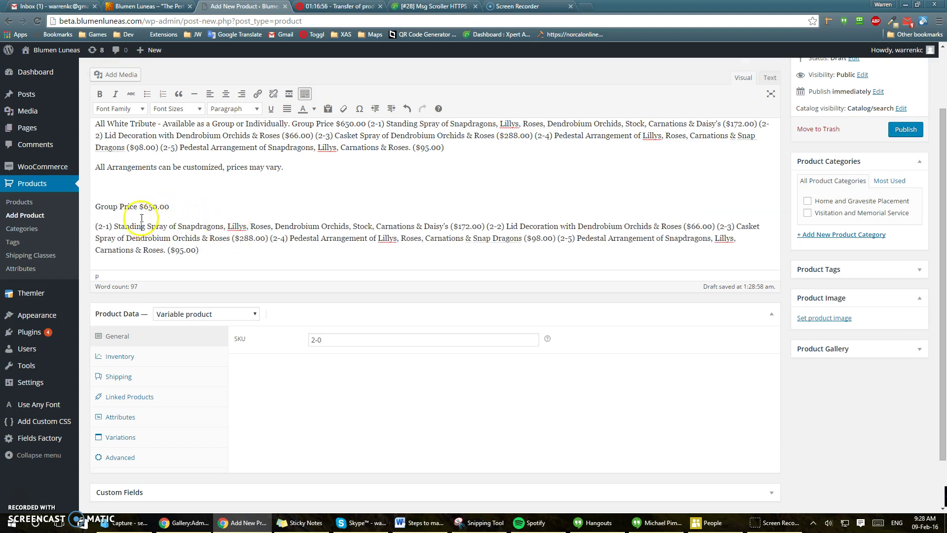
pyautogui.press('BackSpace')
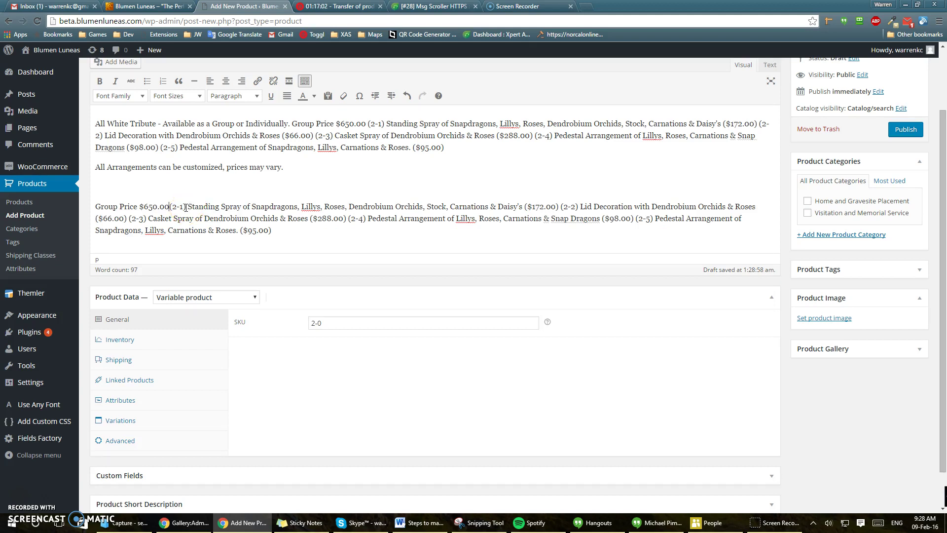
# Replace the Group Price, #1, #2 and #3 prices and codes with '|' separators.
pyautogui.moveTo(188, 208); pyautogui.dragTo(139, 207)
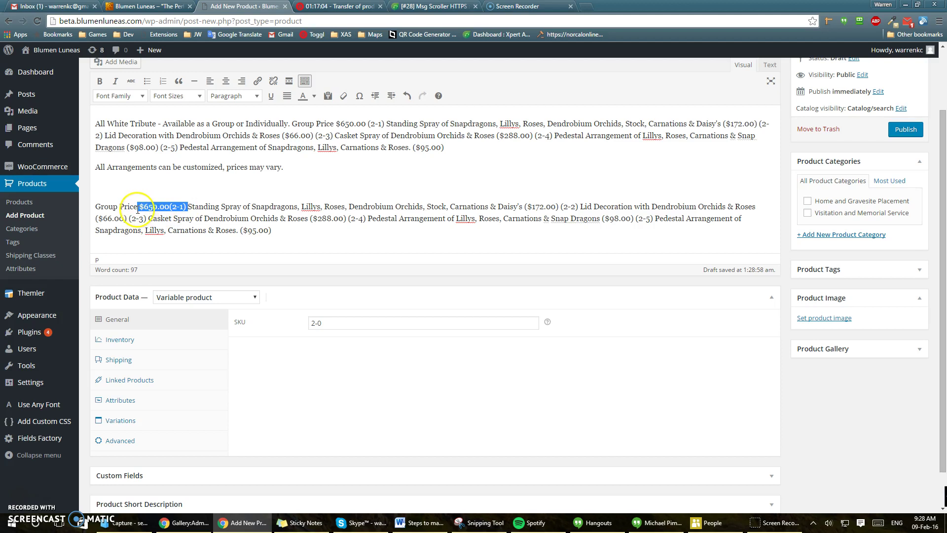
pyautogui.press('Delete')
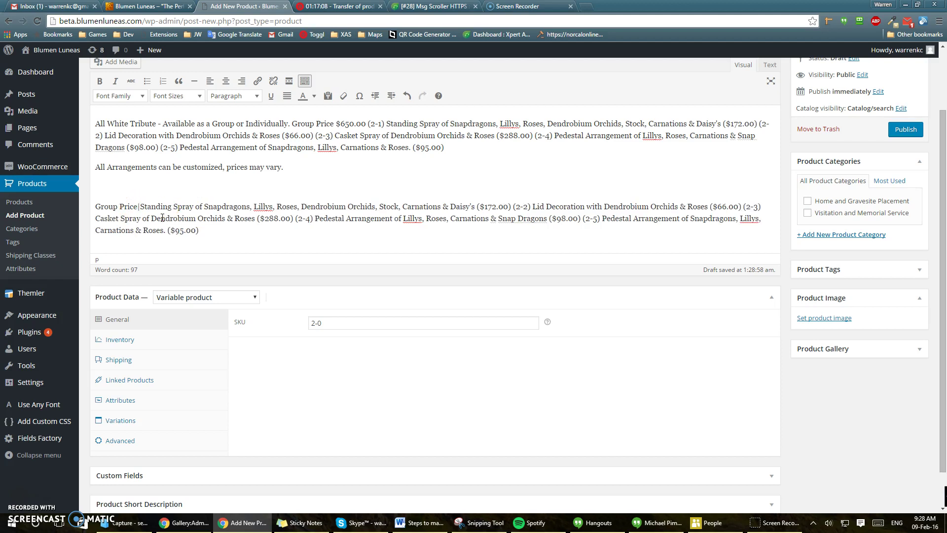
pyautogui.write('#1')
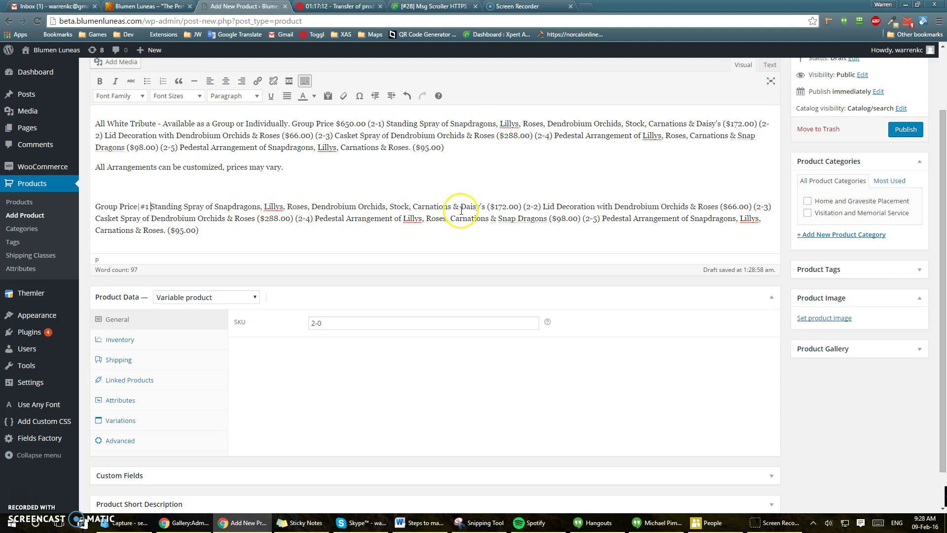
pyautogui.moveTo(487, 206); pyautogui.dragTo(542, 207)
pyautogui.press('Delete')
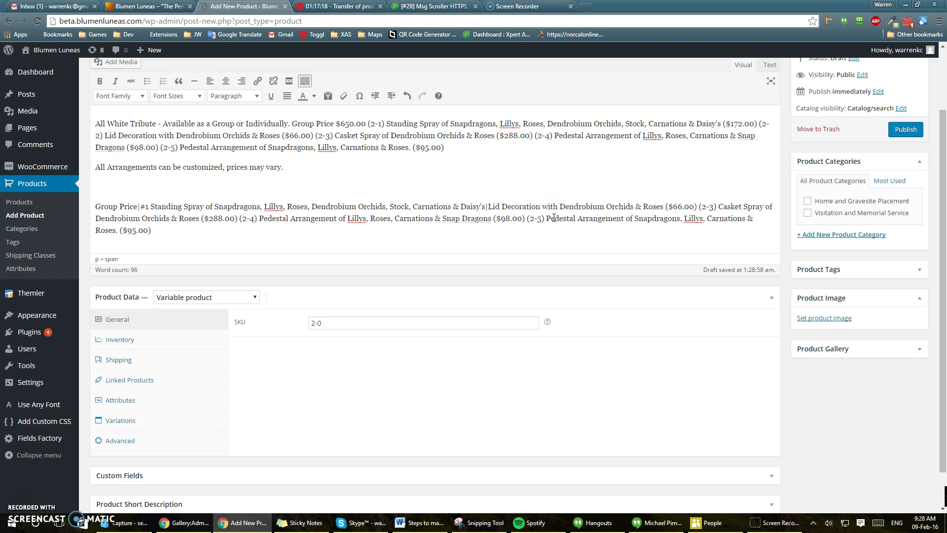
pyautogui.write('|#2')
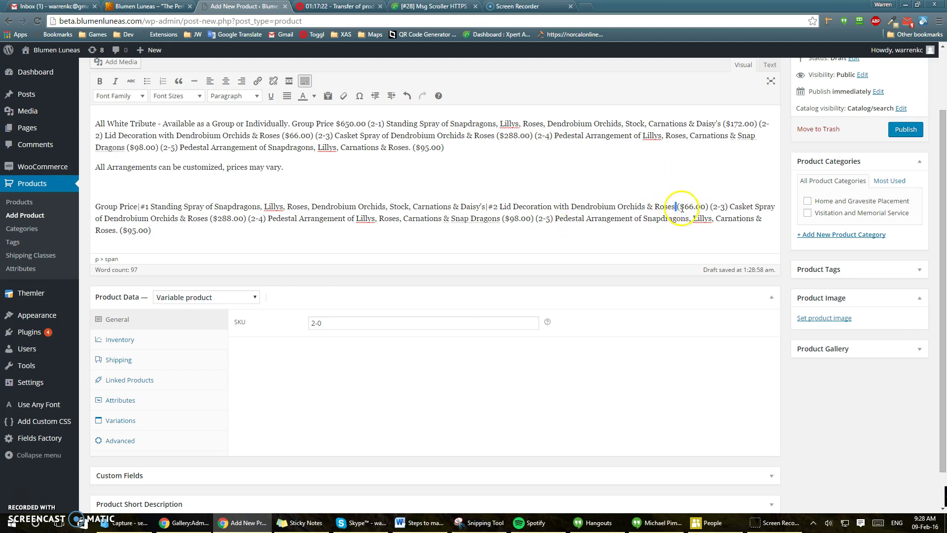
pyautogui.moveTo(677, 205); pyautogui.dragTo(738, 211)
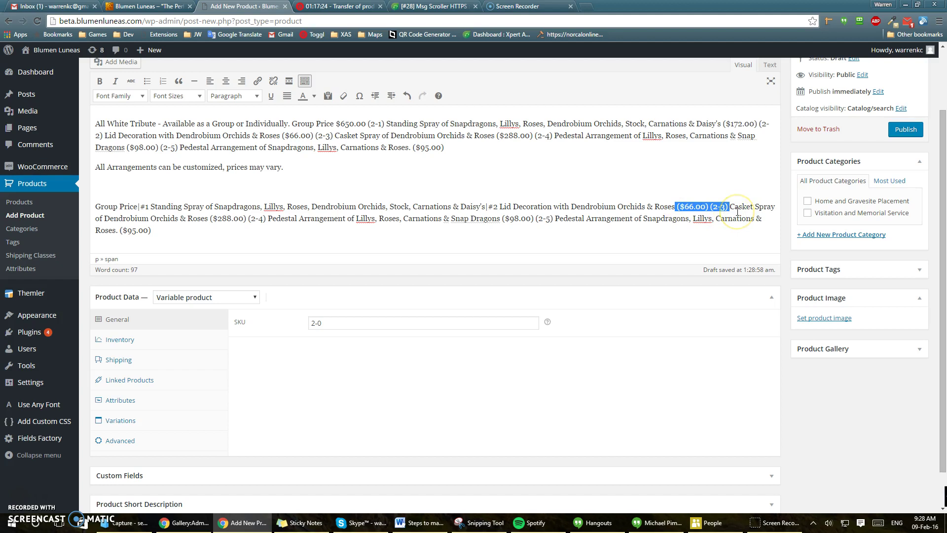
pyautogui.write('|#')
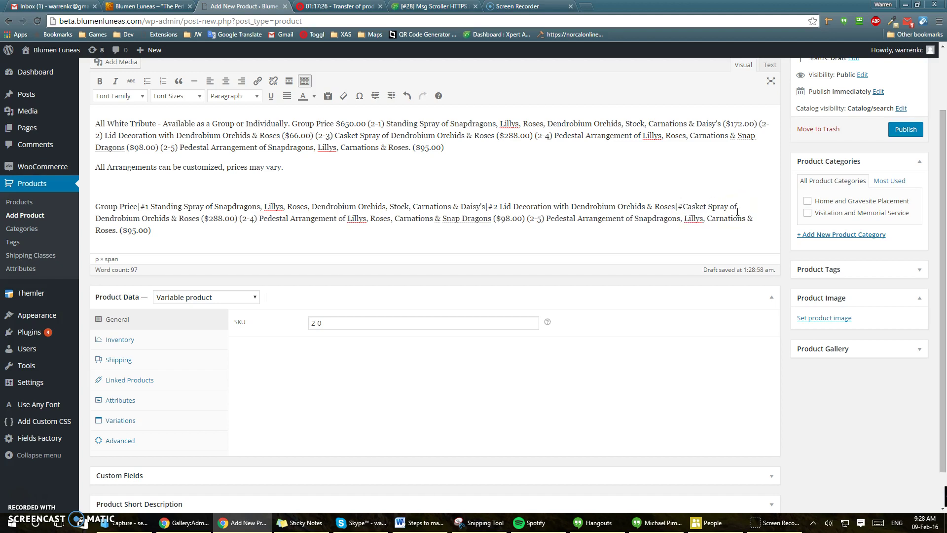
pyautogui.write(' 3')
pyautogui.click(692, 212)
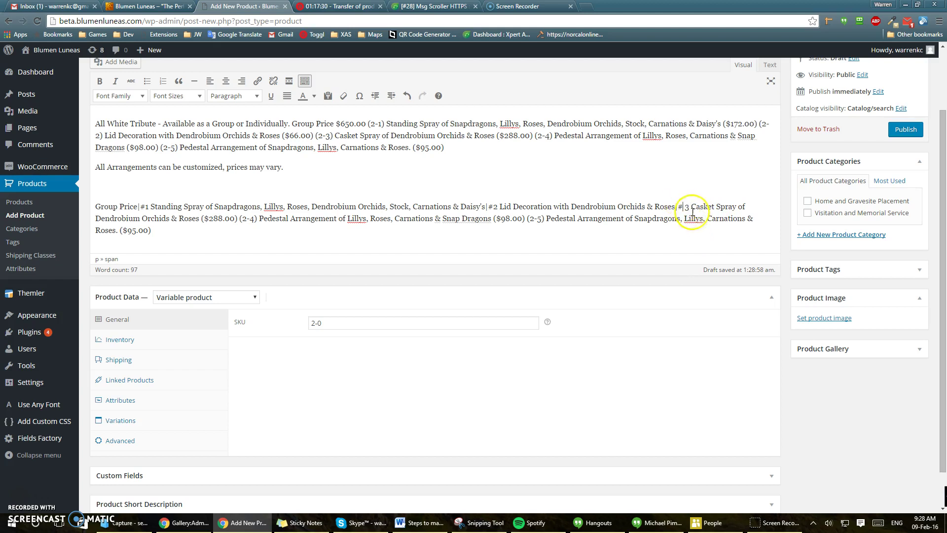
pyautogui.press('Delete')
# Pipe-separate #4 and #5, remove the trailing ($95.00), and select the finished list.
pyautogui.click(200, 217)
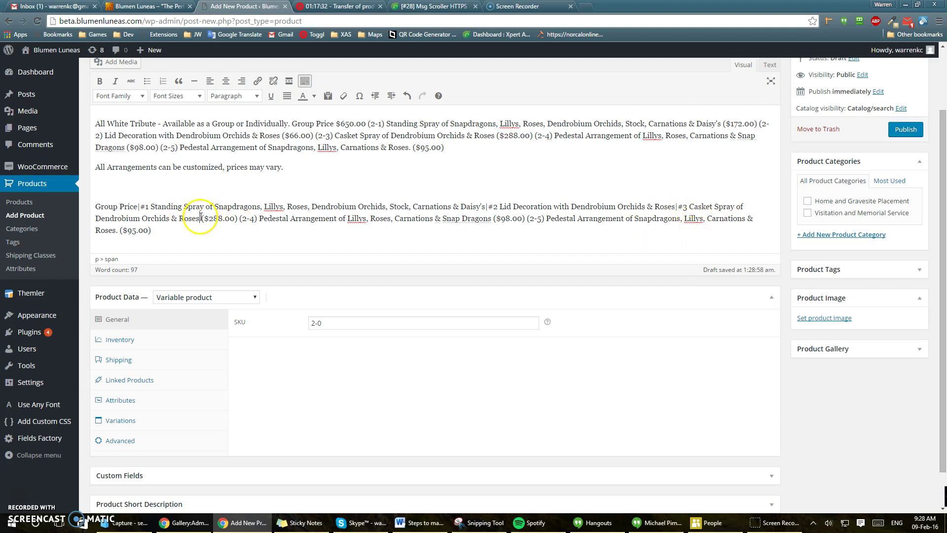
pyautogui.moveTo(200, 217); pyautogui.dragTo(270, 226)
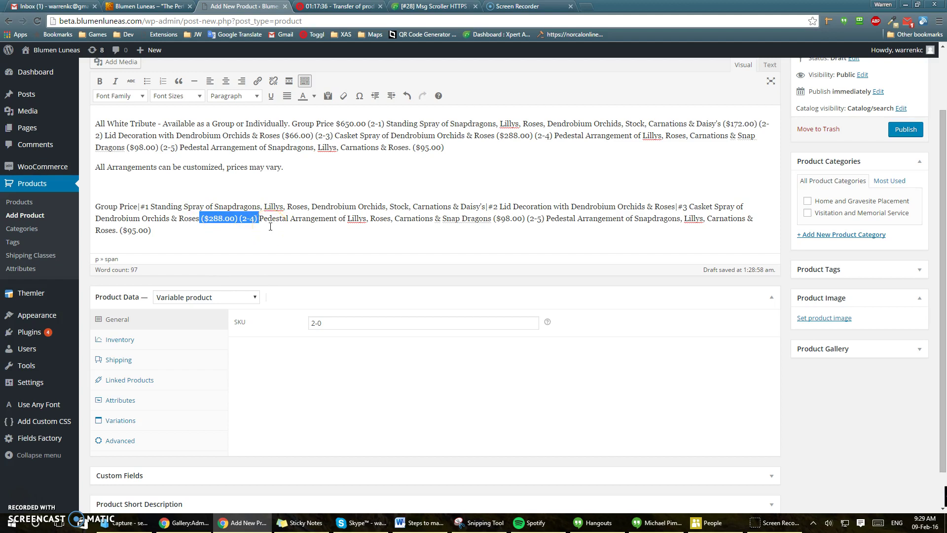
pyautogui.write('#')
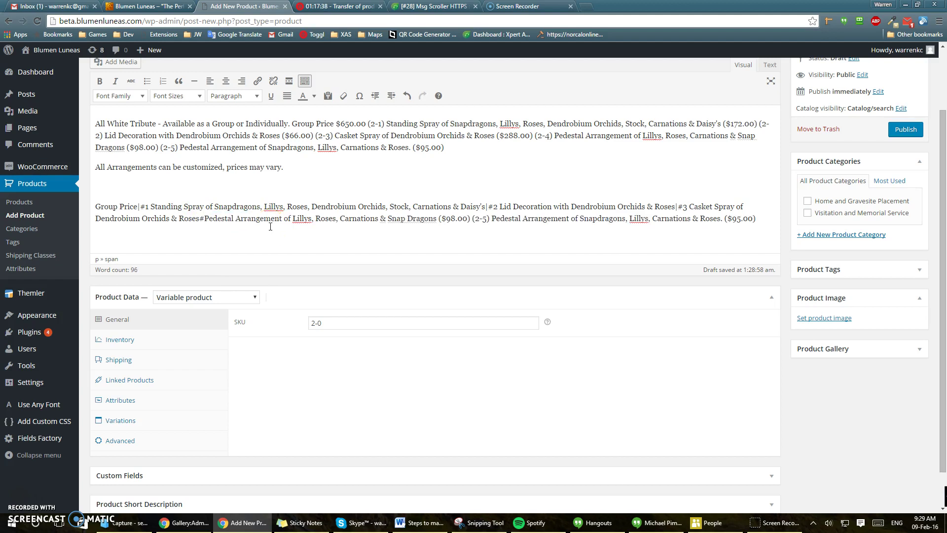
pyautogui.write('4')
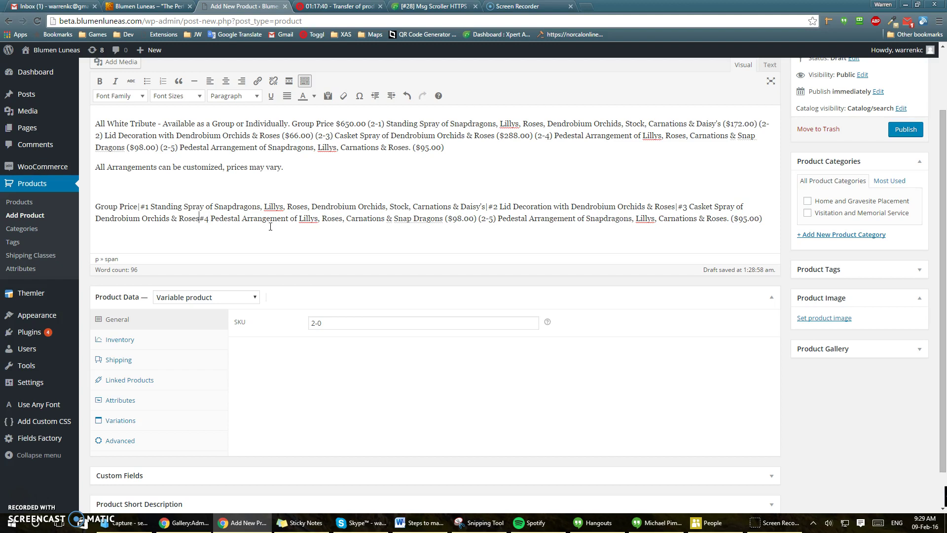
pyautogui.write(' |')
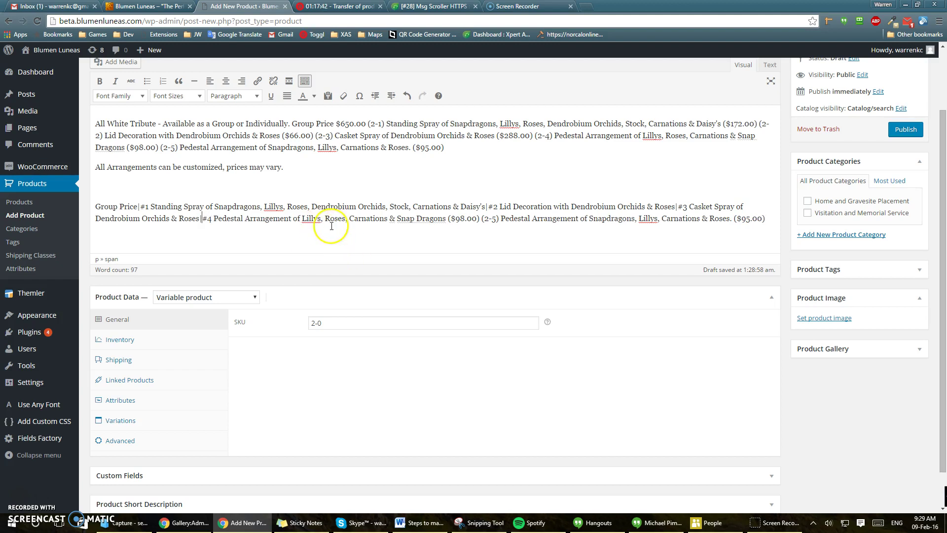
pyautogui.moveTo(448, 219); pyautogui.dragTo(500, 220)
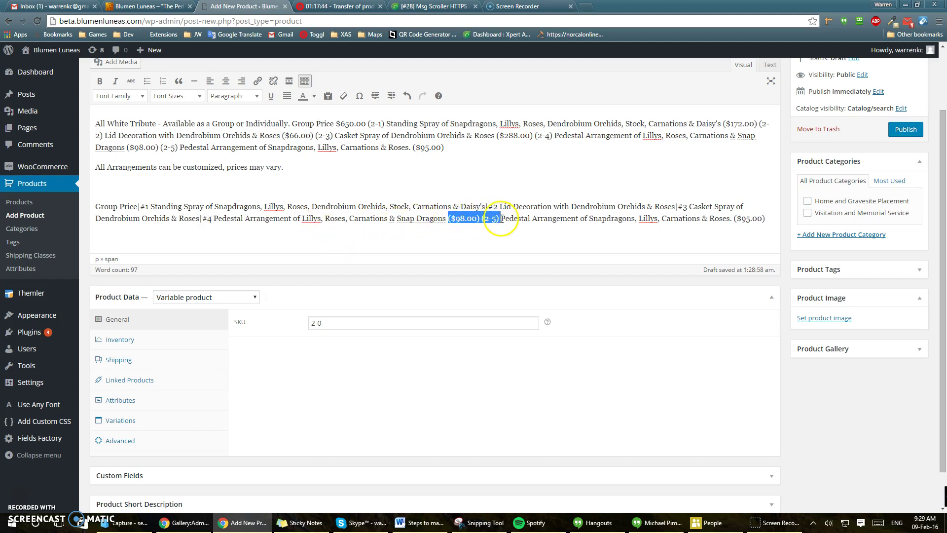
pyautogui.press('BackSpace')
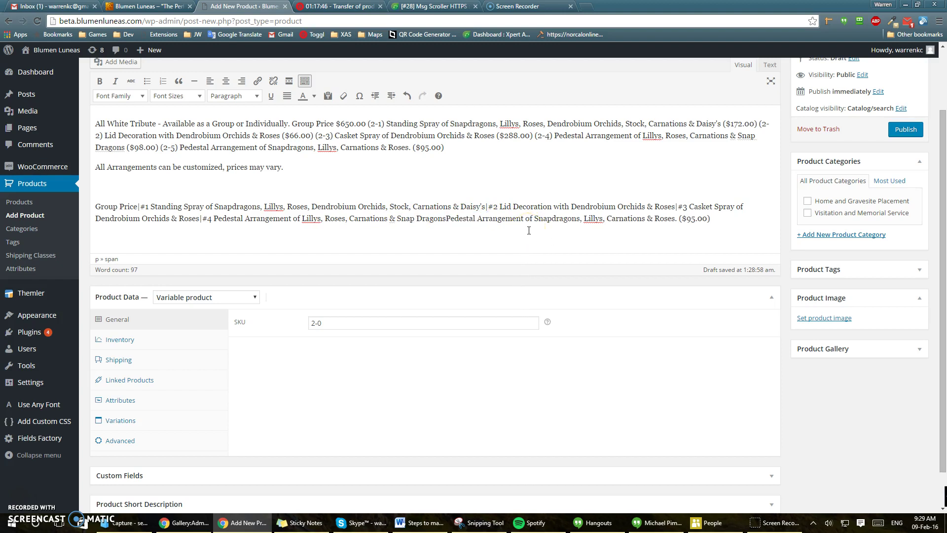
pyautogui.write('#5')
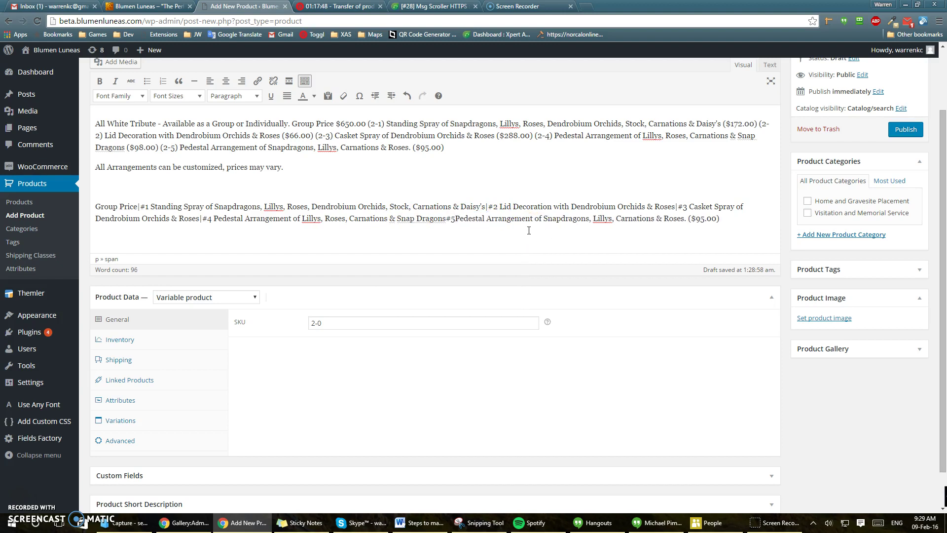
pyautogui.write('|')
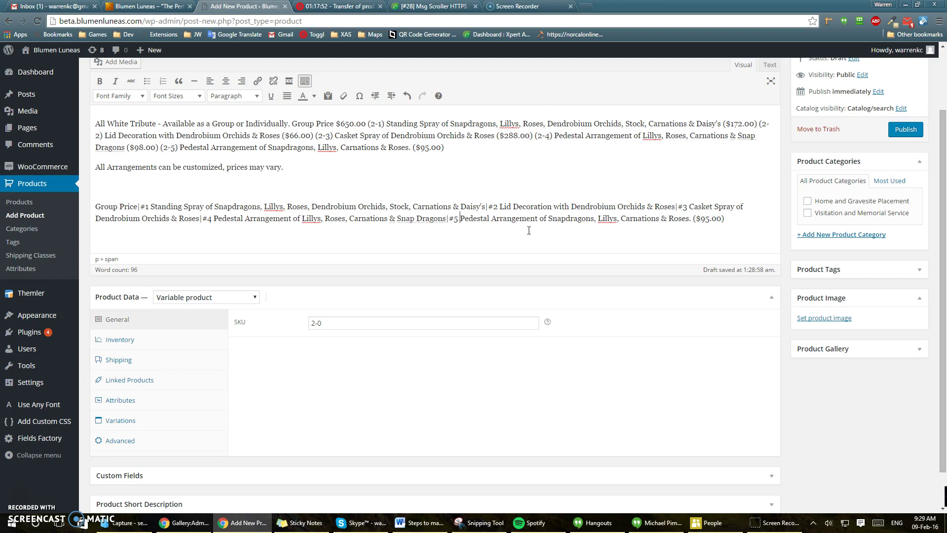
pyautogui.click(710, 222)
pyautogui.moveTo(731, 220); pyautogui.dragTo(692, 218)
pyautogui.press('BackSpace')
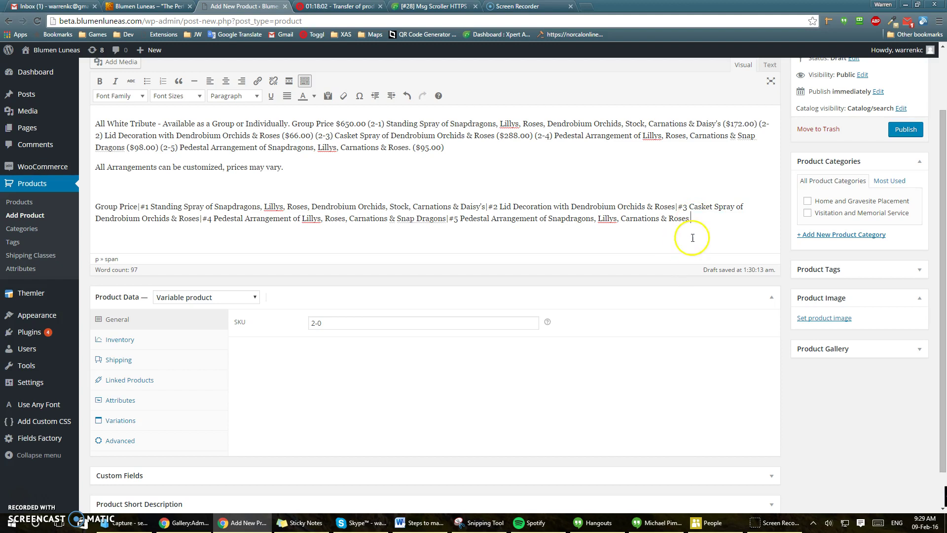
pyautogui.moveTo(742, 220); pyautogui.dragTo(67, 215)
pyautogui.hotkey('ctrl', 'c')
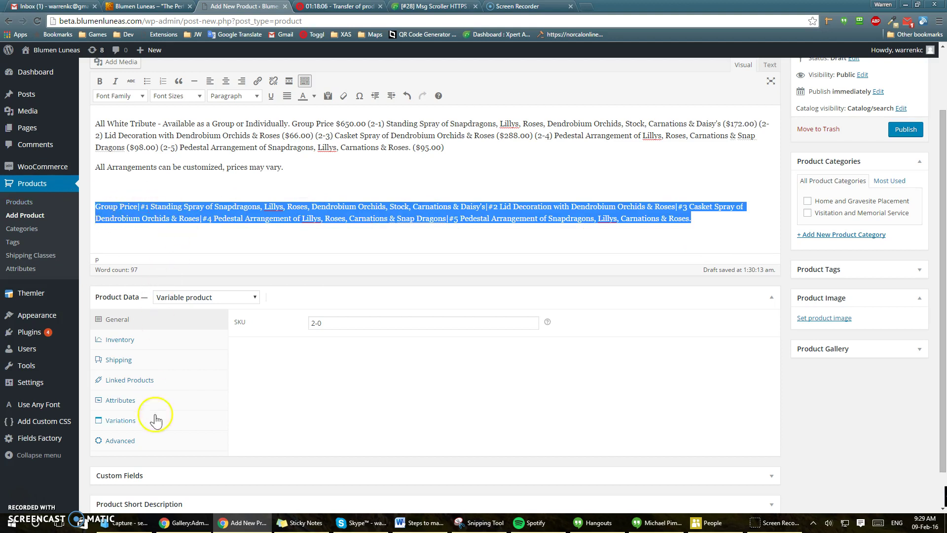
pyautogui.click(120, 400)
# Save a custom 'Arrangement' attribute with the pasted pipe-separated values, used for variations.
pyautogui.click(346, 321)
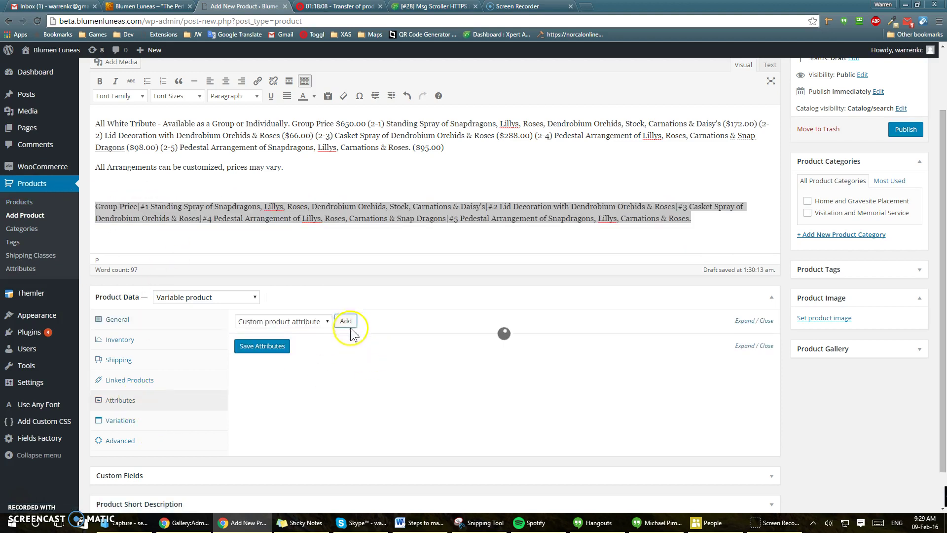
pyautogui.click(281, 382)
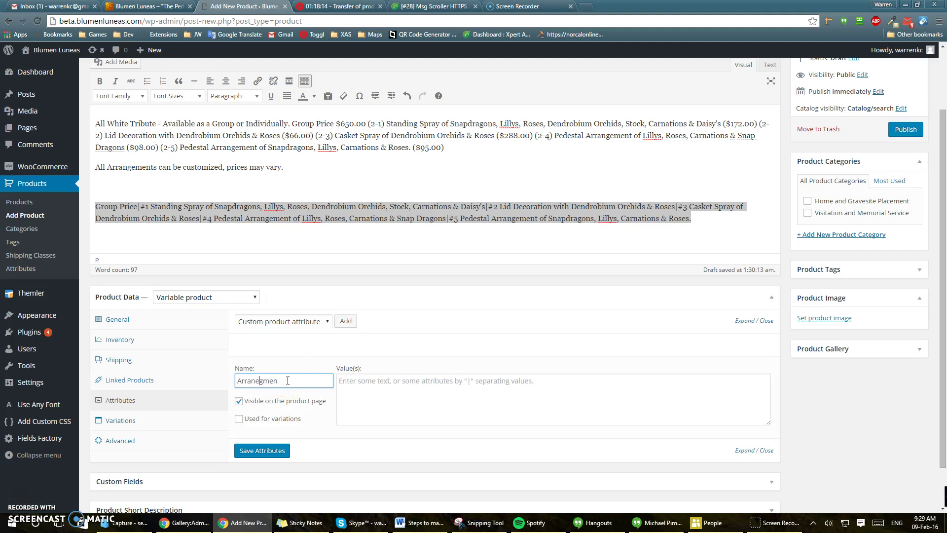
pyautogui.click(387, 389)
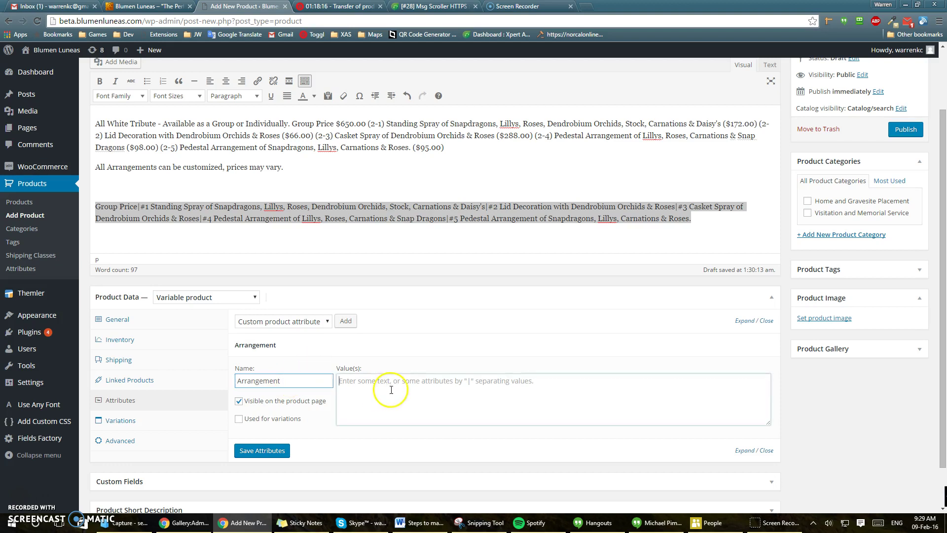
pyautogui.hotkey('ctrl', 'v')
pyautogui.click(279, 424)
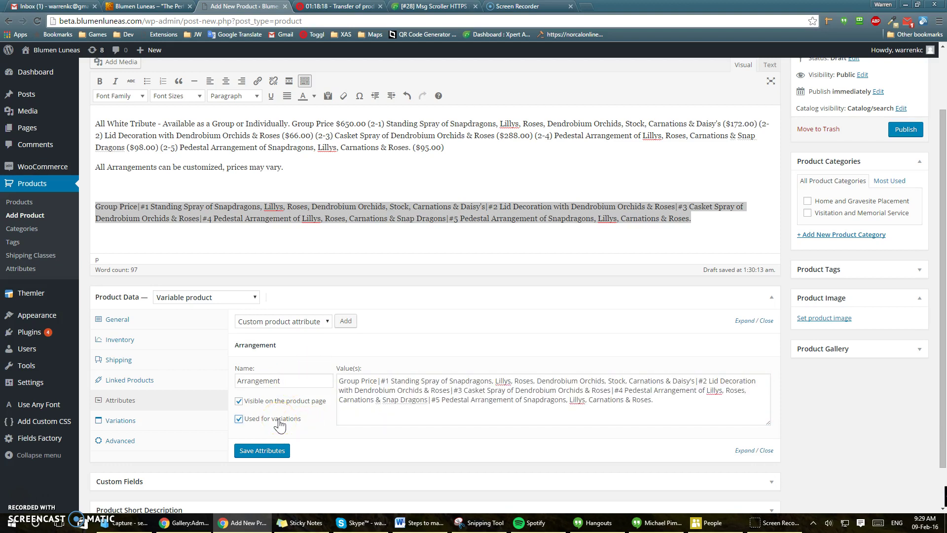
pyautogui.click(261, 451)
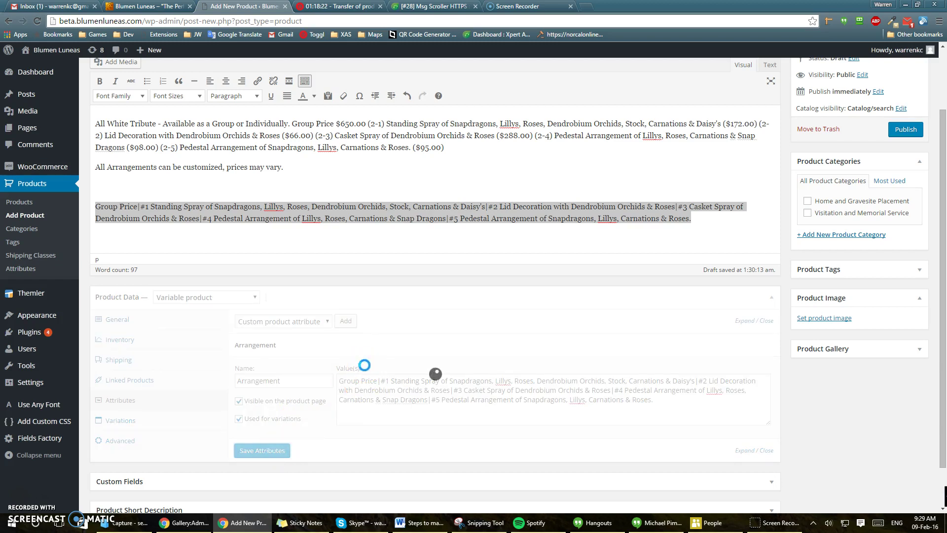
pyautogui.click(148, 184)
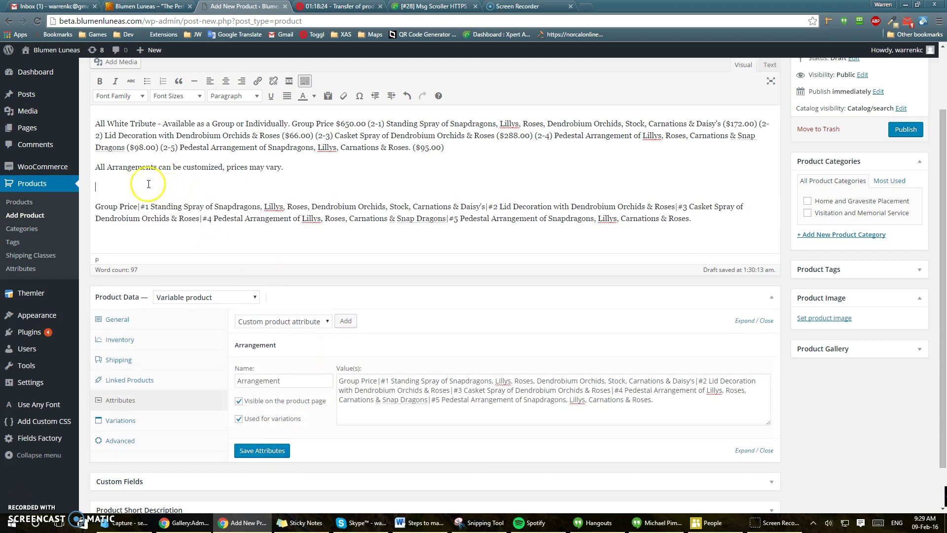
# Create variations from all attributes, confirming to produce six variations #106–#111.
pyautogui.click(138, 421)
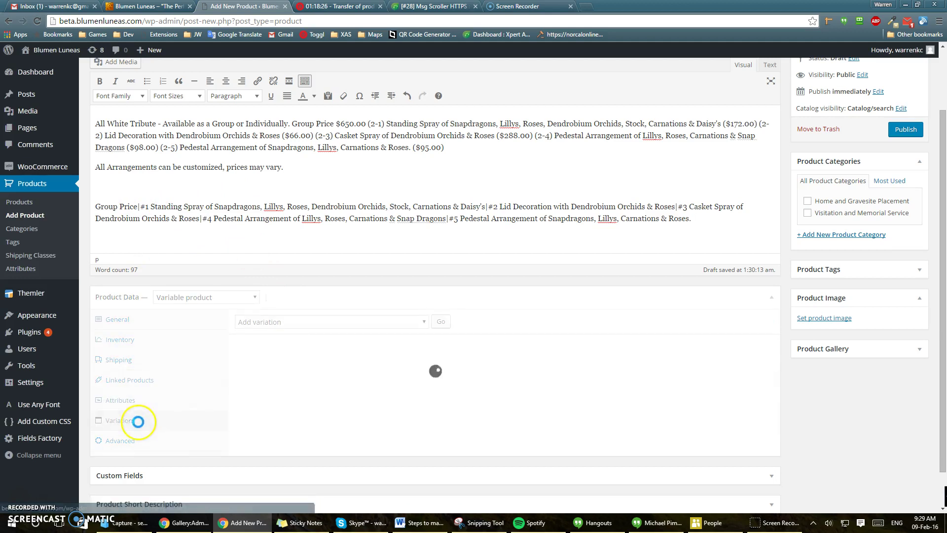
pyautogui.click(417, 323)
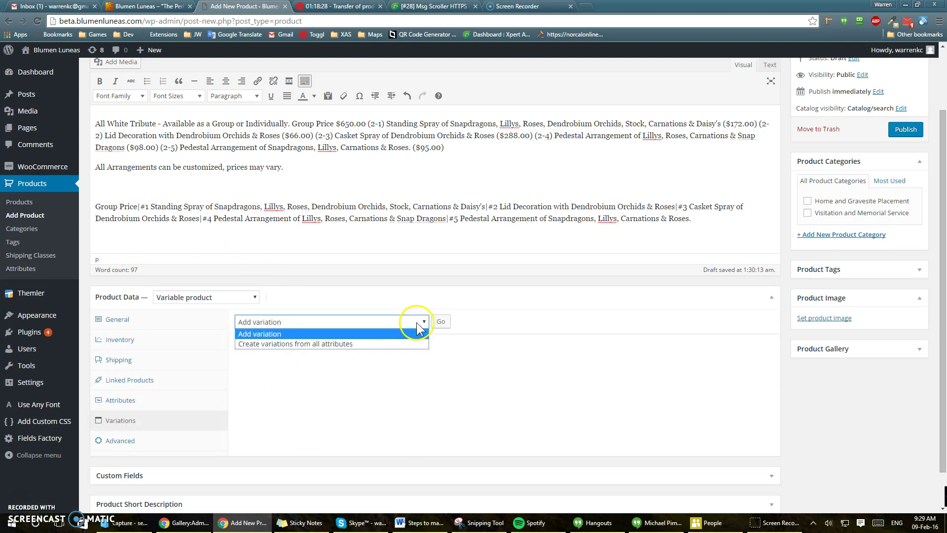
pyautogui.click(395, 344)
pyautogui.click(440, 321)
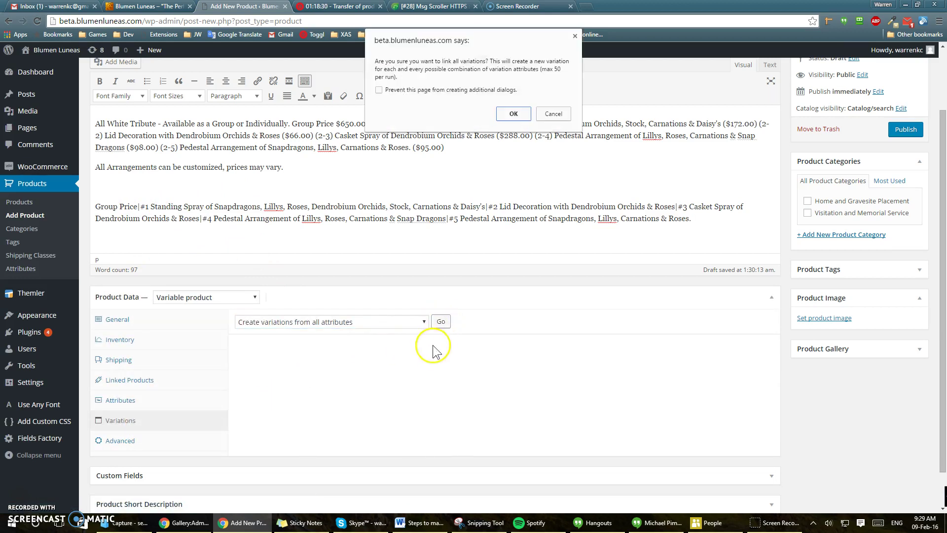
pyautogui.click(513, 114)
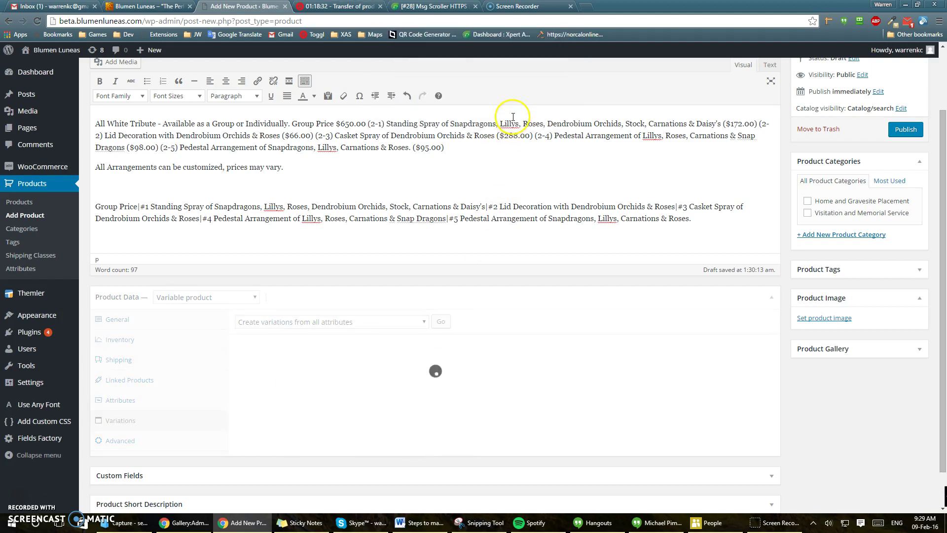
pyautogui.click(550, 98)
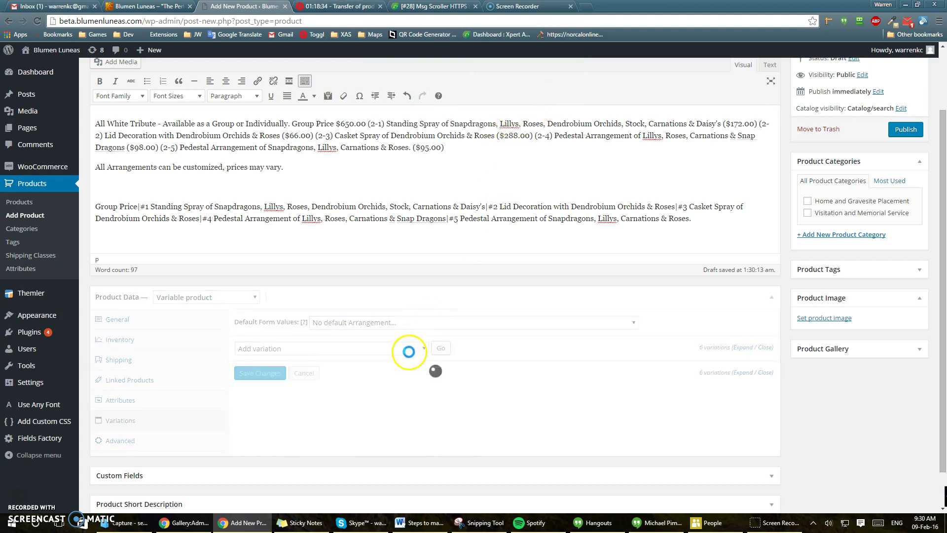
pyautogui.scroll(-2, 408, 354)
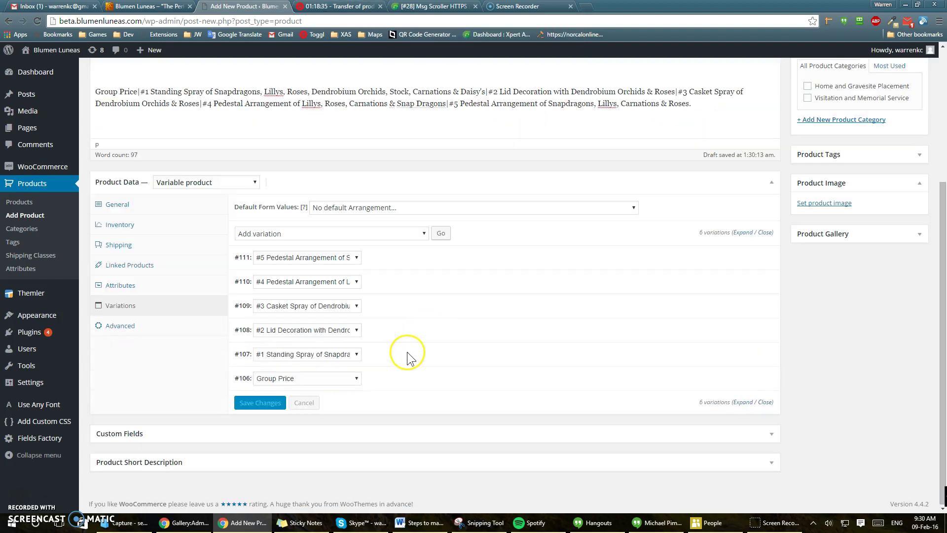
# Set the Group Price variation's regular price to 650.
pyautogui.click(400, 385)
pyautogui.click(532, 419)
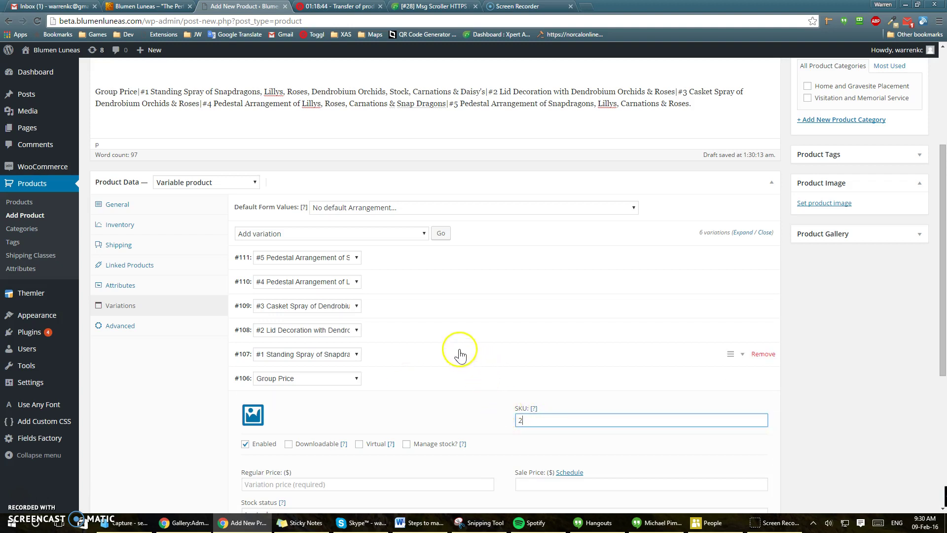
pyautogui.click(448, 380)
pyautogui.click(437, 355)
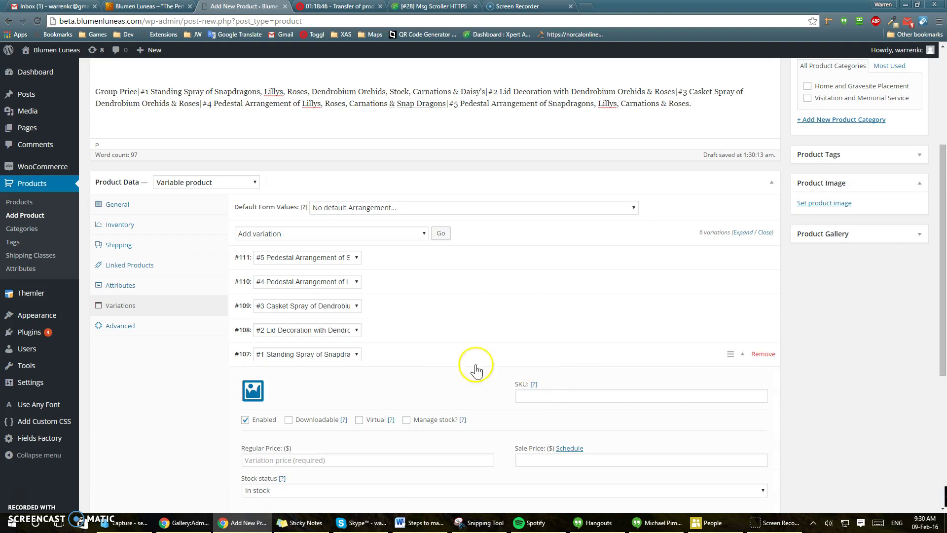
pyautogui.click(444, 359)
pyautogui.click(408, 380)
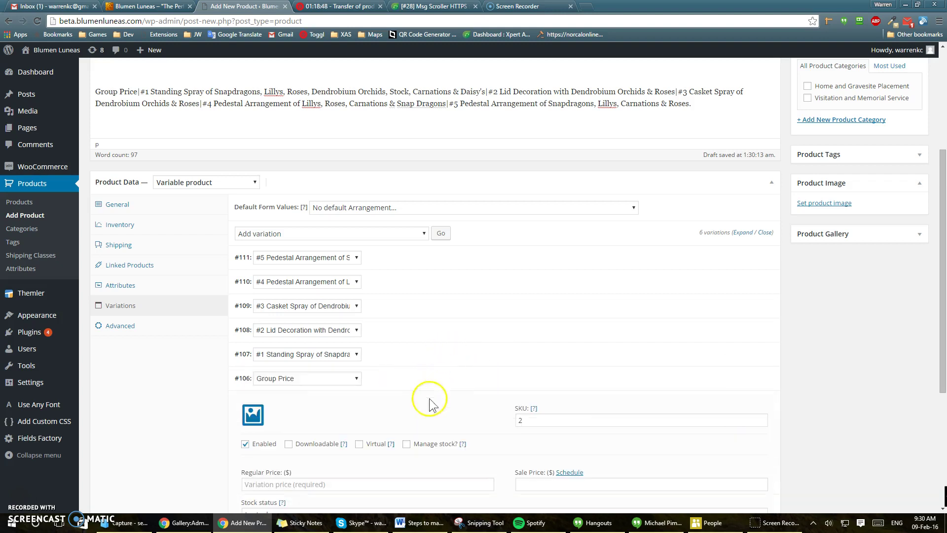
pyautogui.click(341, 481)
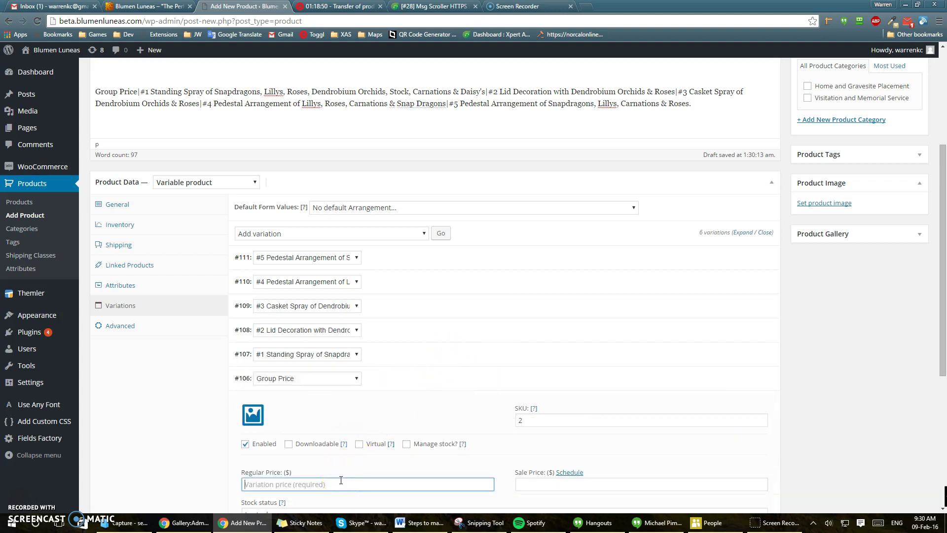
pyautogui.write('650')
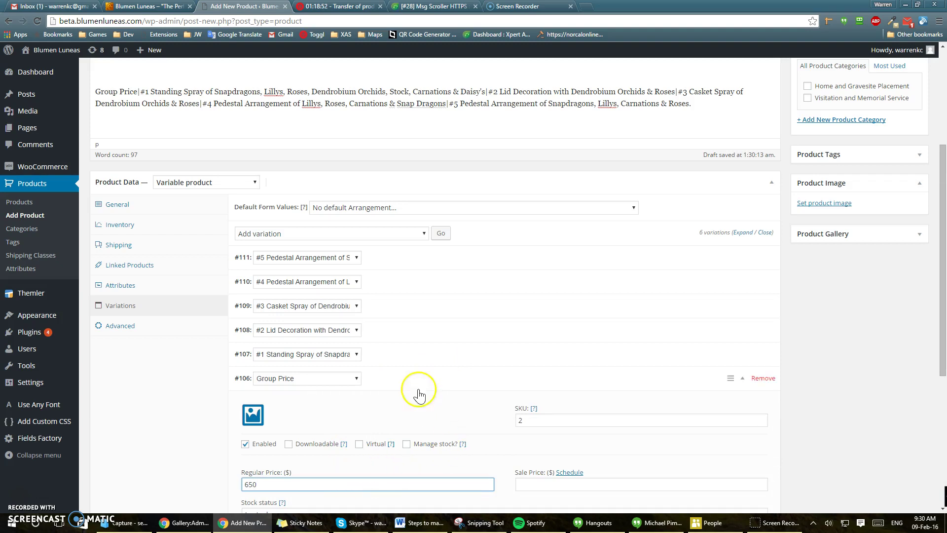
pyautogui.click(398, 381)
# Give the #1 Standing Spray variation (#107) SKU 2-1 and regular price 172.
pyautogui.click(406, 362)
pyautogui.click(555, 394)
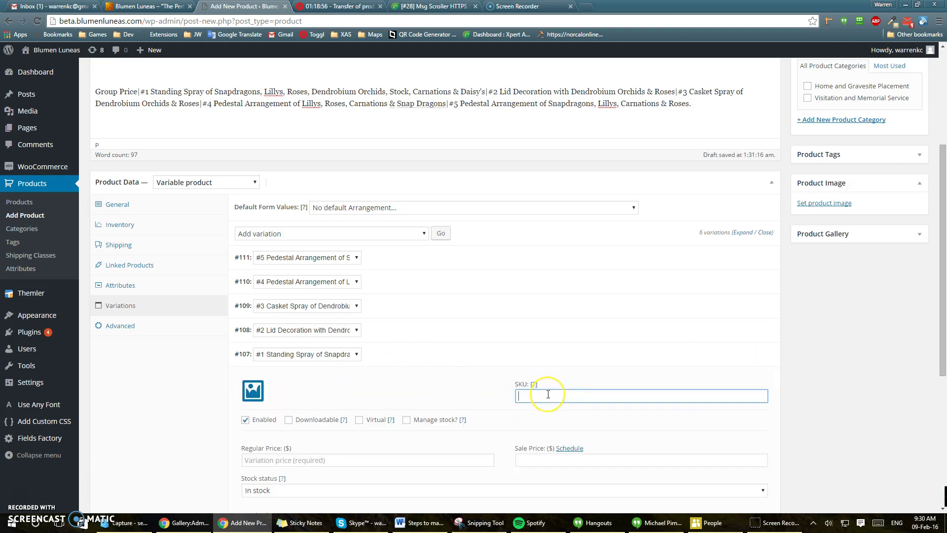
pyautogui.click(391, 460)
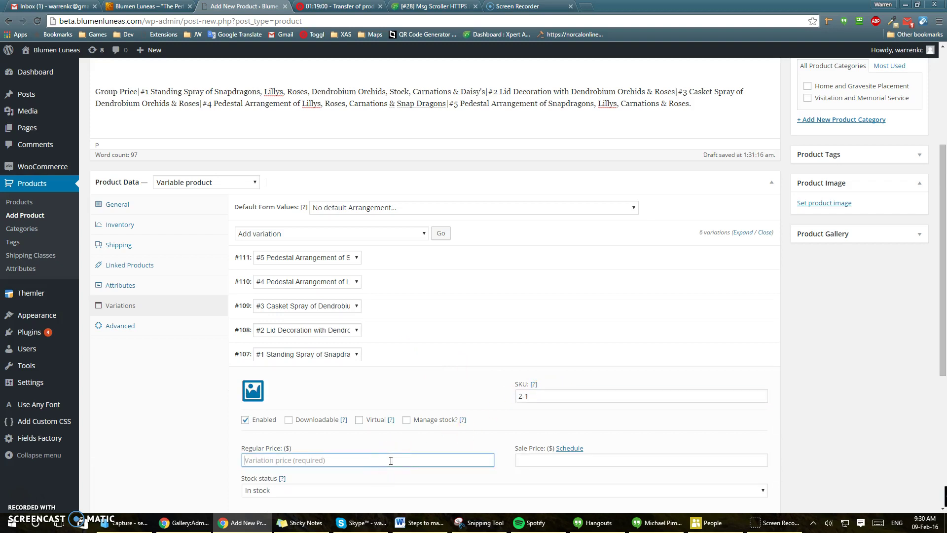
# Finish #107's 172 price, then give #2 Lid Decoration SKU 2-2 priced 66.
pyautogui.write('172')
pyautogui.click(372, 353)
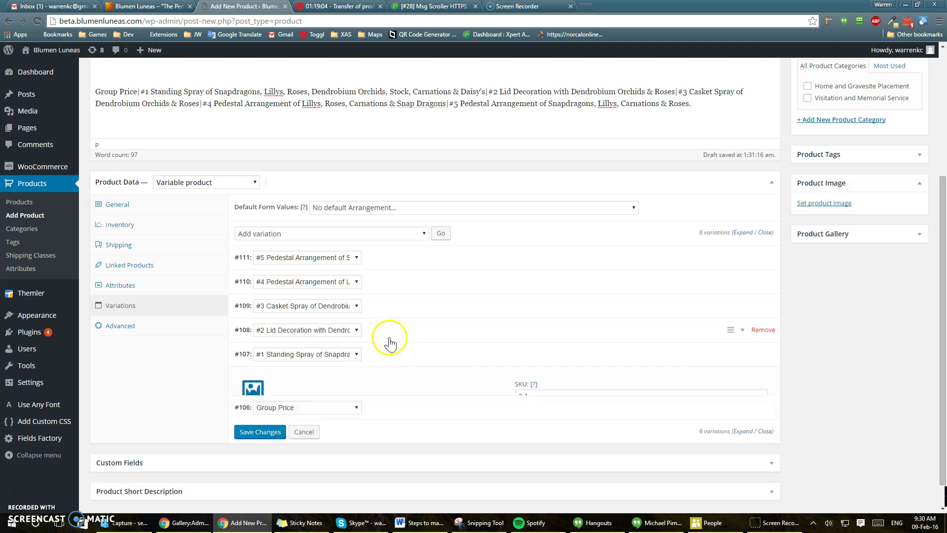
pyautogui.click(529, 367)
pyautogui.click(528, 368)
pyautogui.write('2')
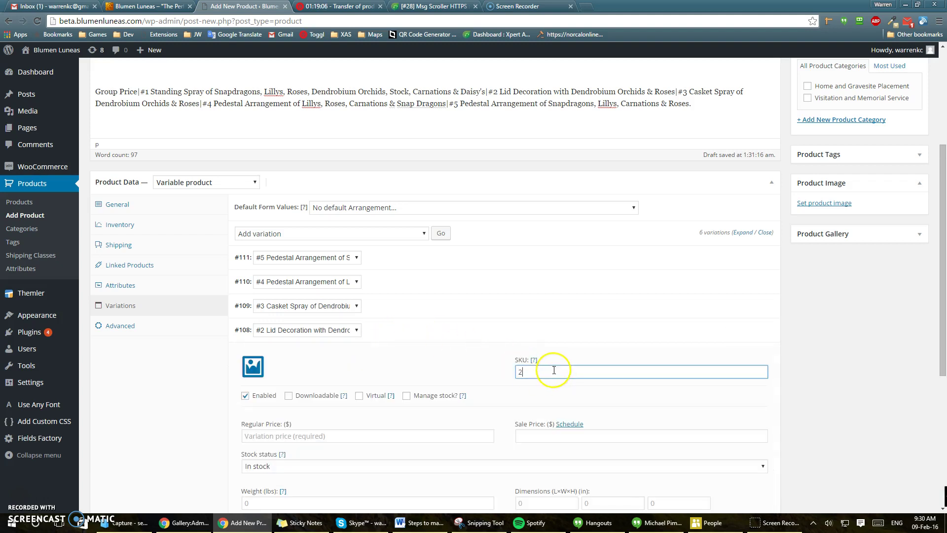
pyautogui.write('-2')
pyautogui.click(422, 435)
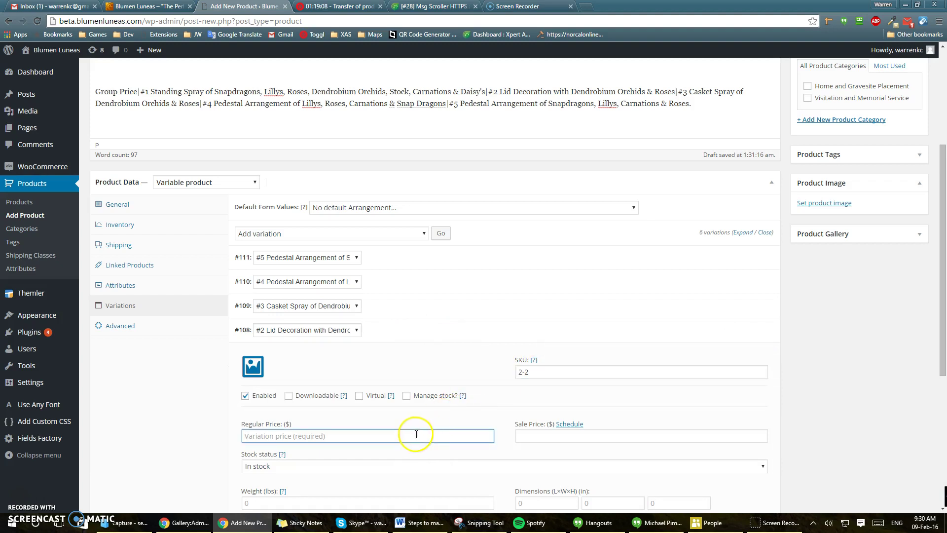
pyautogui.scroll(2, 420, 435)
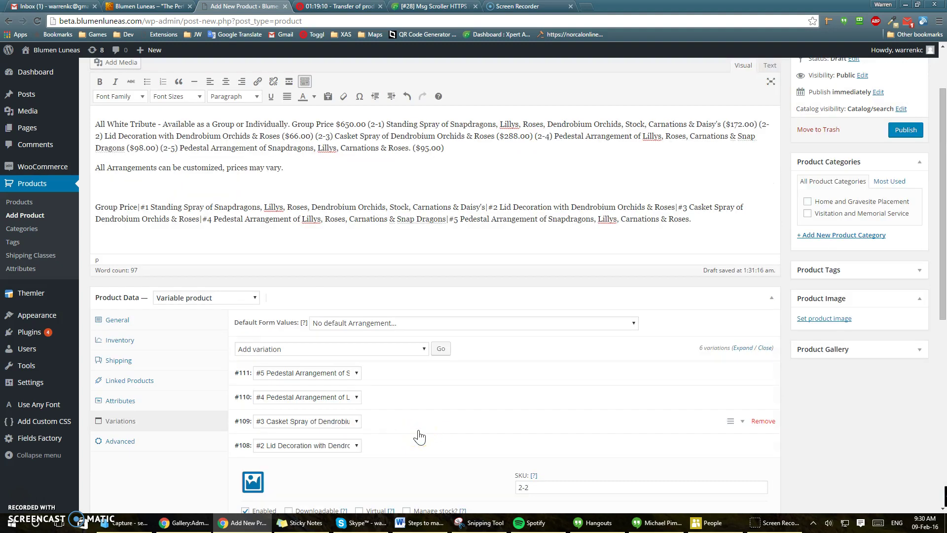
pyautogui.scroll(-2, 419, 437)
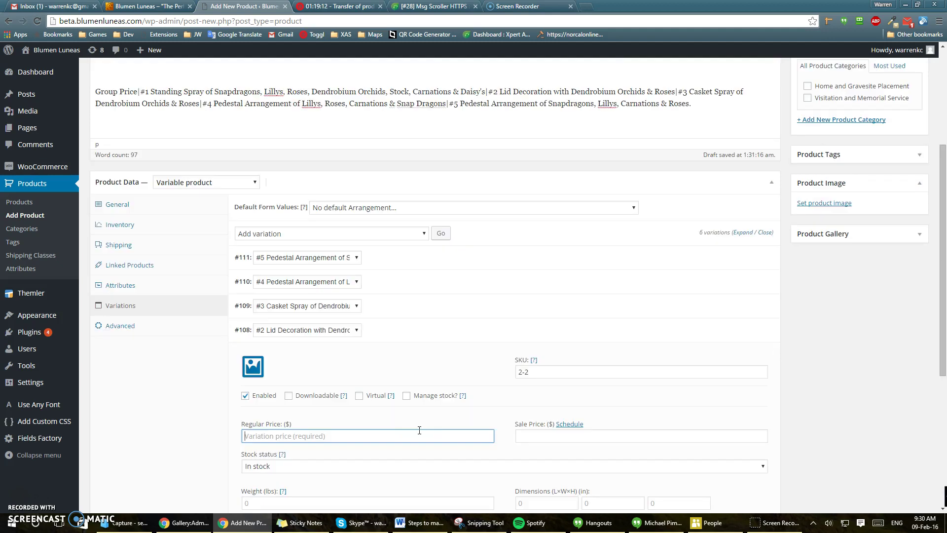
pyautogui.write('66')
pyautogui.click(474, 333)
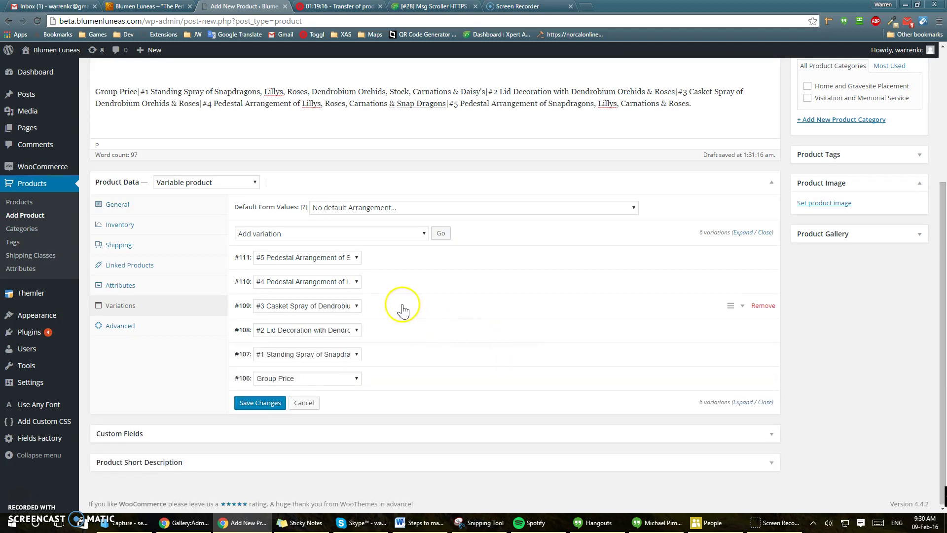
# Give the #3 Casket Spray variation (#109) SKU 2-3 and regular price 288.
pyautogui.click(402, 310)
pyautogui.click(550, 347)
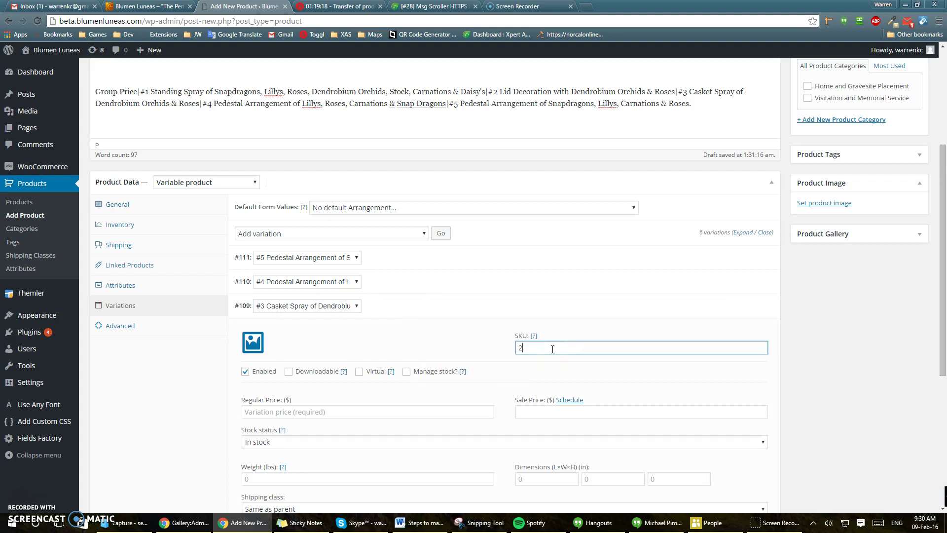
pyautogui.write('2-3')
pyautogui.click(385, 409)
pyautogui.scroll(2, 475, 391)
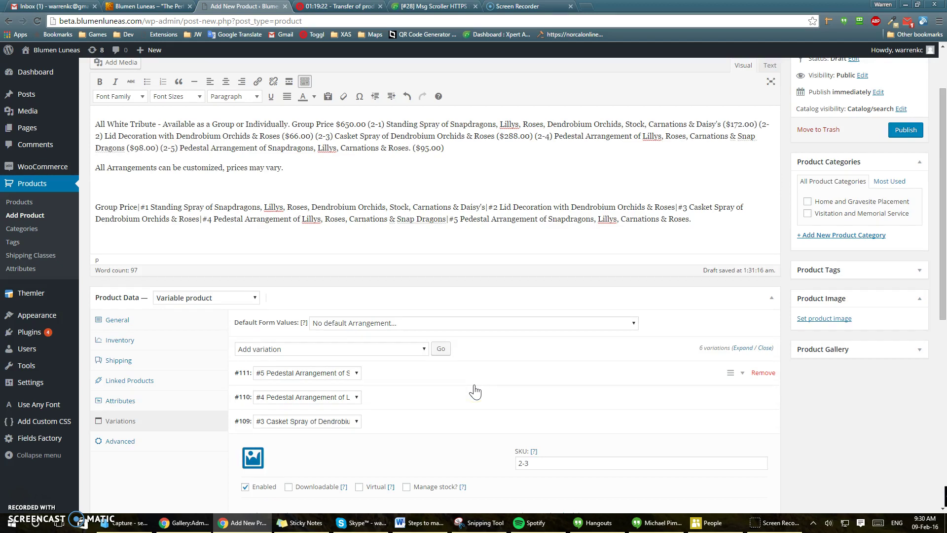
pyautogui.scroll(-5, 474, 392)
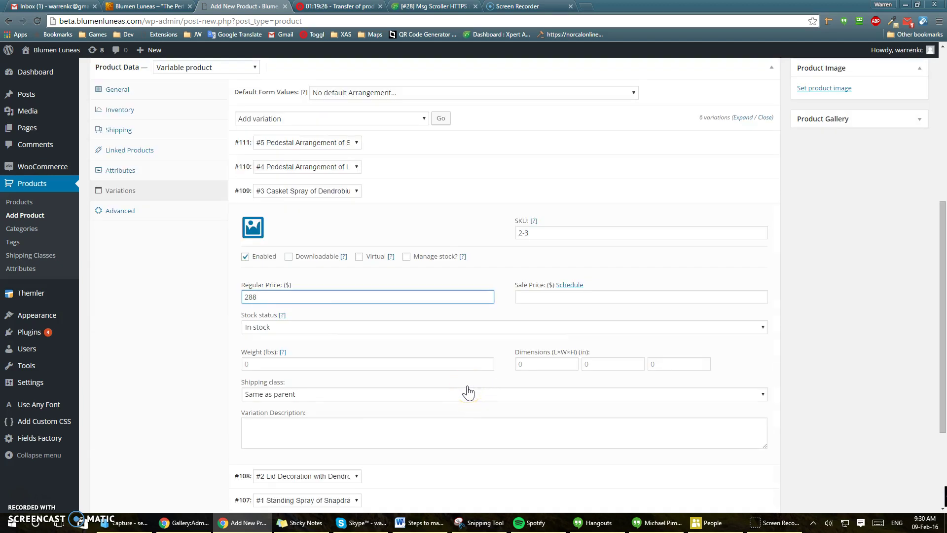
pyautogui.click(433, 195)
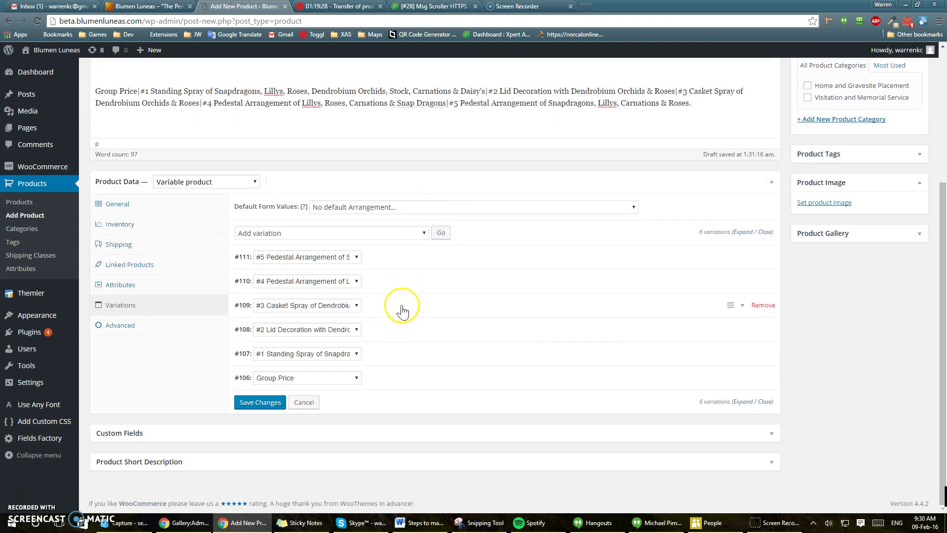
pyautogui.click(406, 305)
# Give the #4 Pedestal Arrangement variation (#110) SKU 2-4 and regular price 98.
pyautogui.click(406, 302)
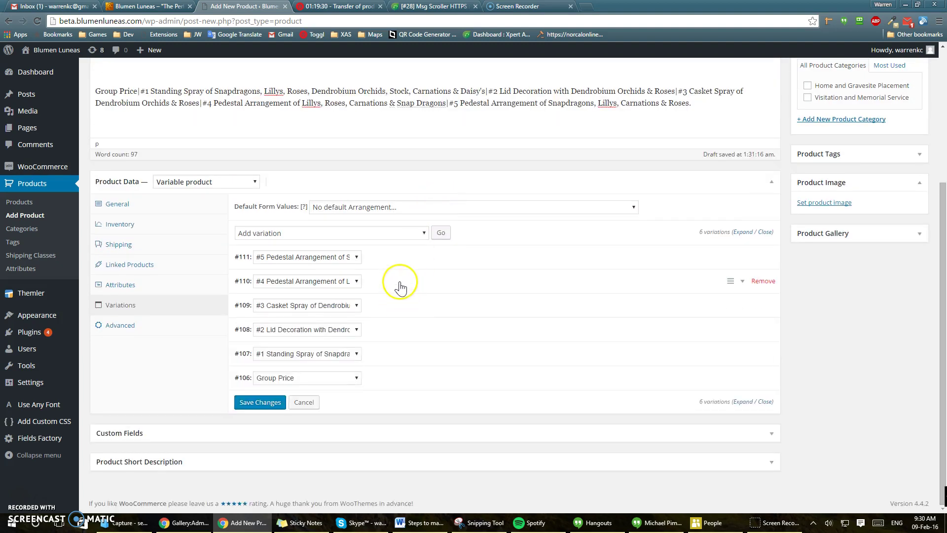
pyautogui.click(400, 283)
pyautogui.click(529, 323)
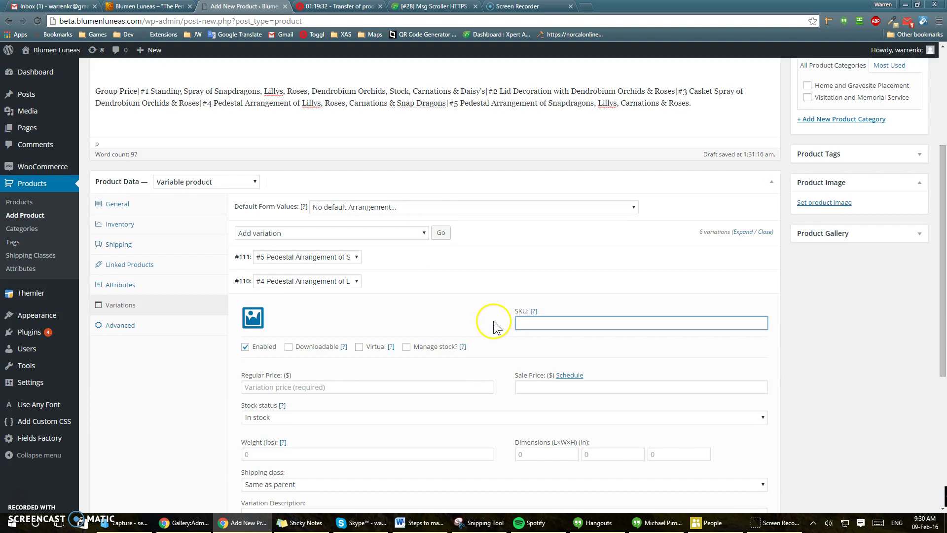
pyautogui.write('2-4')
pyautogui.click(296, 388)
pyautogui.scroll(3, 430, 338)
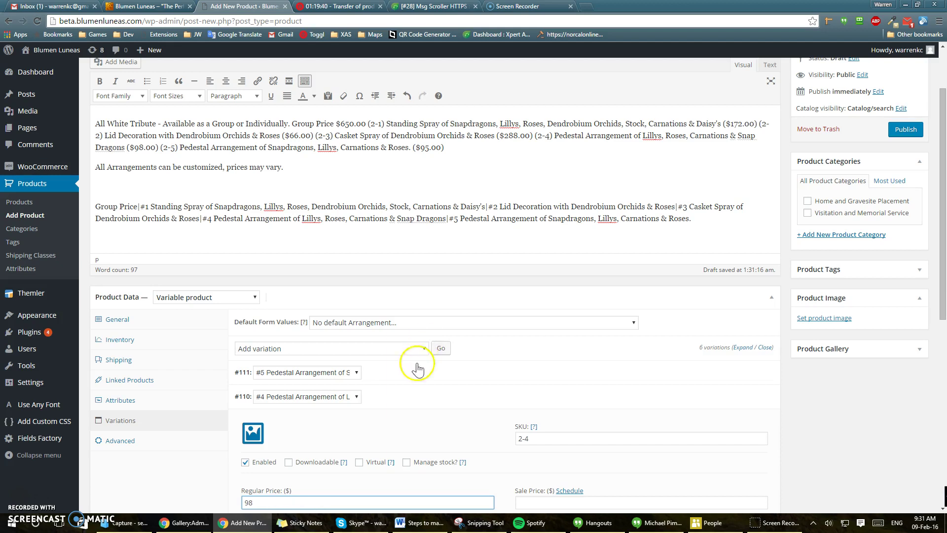
pyautogui.click(409, 392)
# Give #5 Pedestal Arrangement (#111) SKU 2-5 and price 95, then save the variations.
pyautogui.click(414, 378)
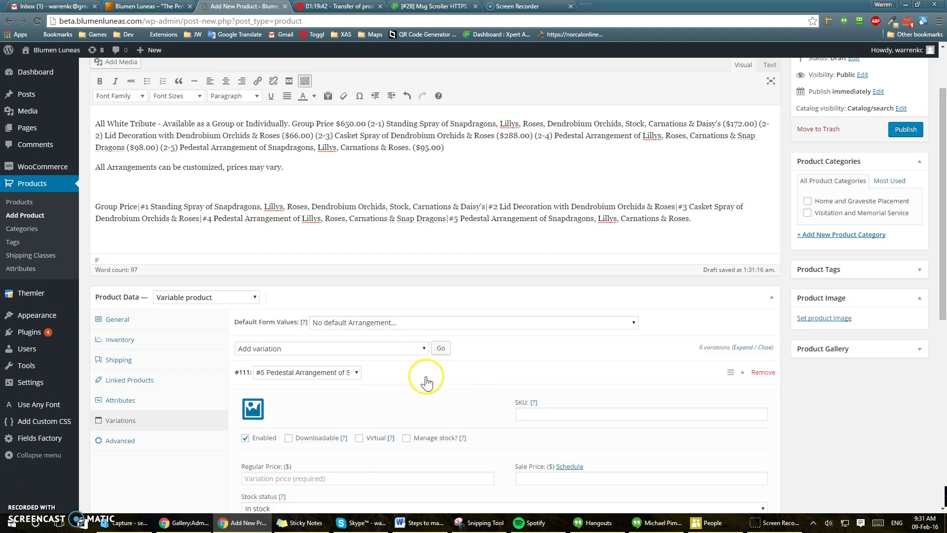
pyautogui.click(533, 414)
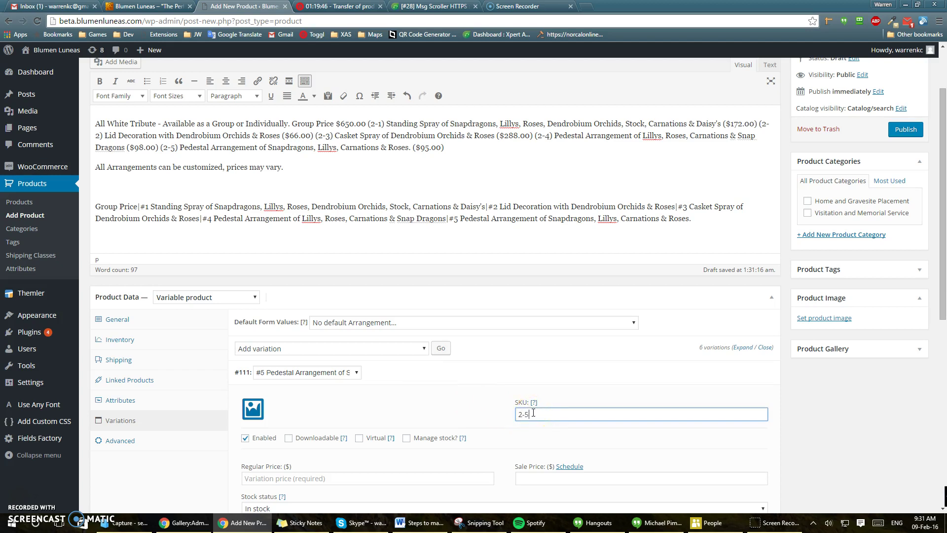
pyautogui.click(416, 477)
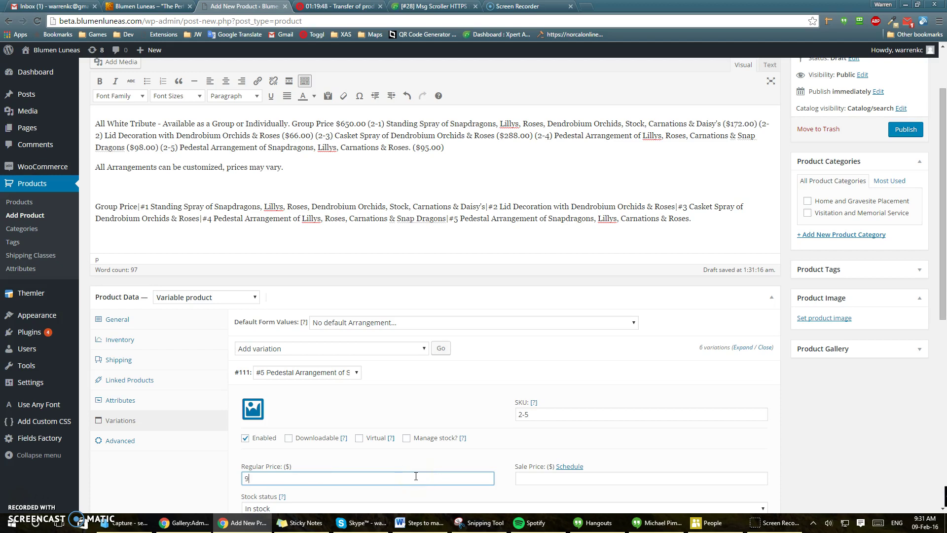
pyautogui.write('95')
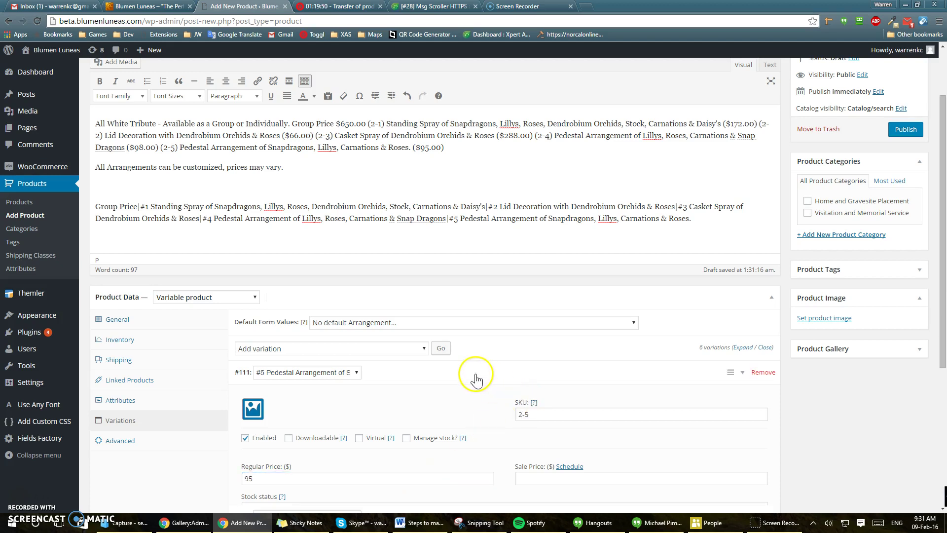
pyautogui.click(475, 374)
pyautogui.click(264, 404)
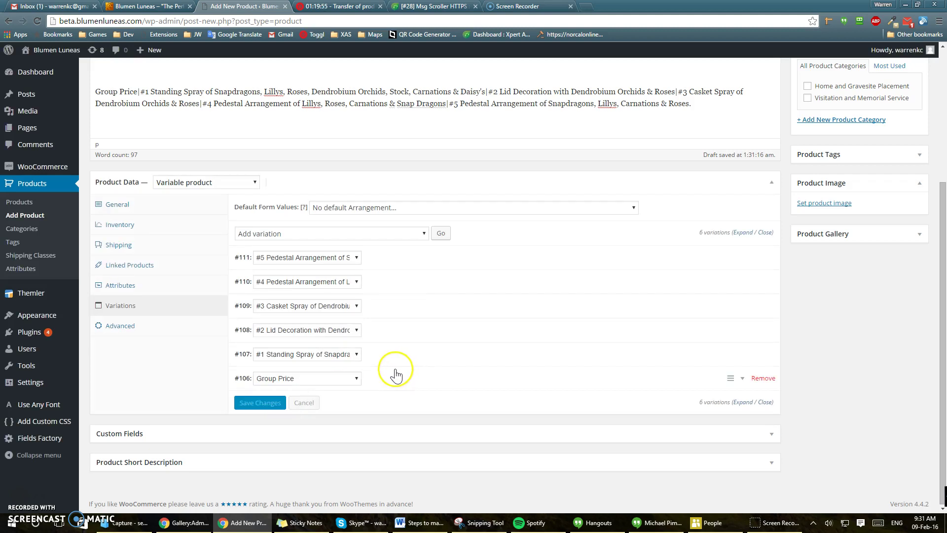
# Upload CTT2A.jpg as the product image in the media dialog.
pyautogui.click(834, 204)
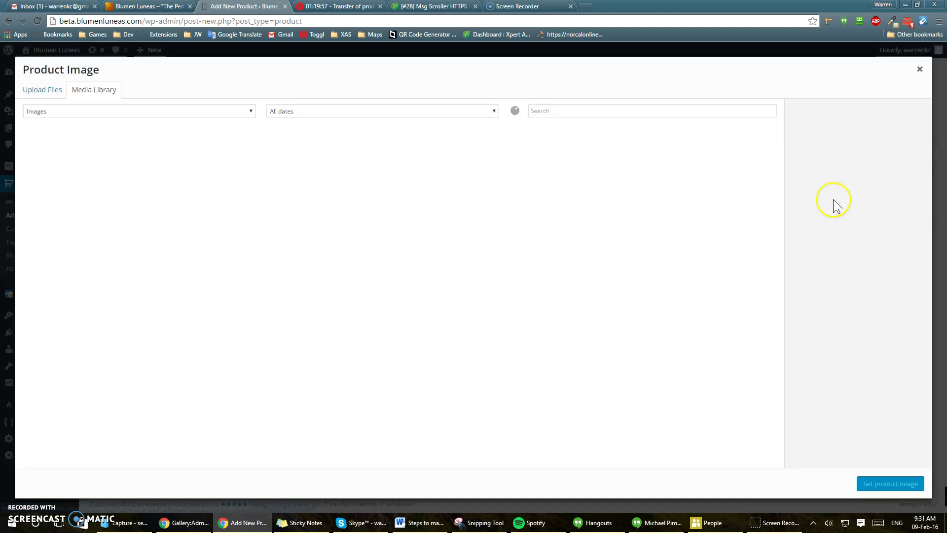
pyautogui.click(42, 91)
pyautogui.click(488, 259)
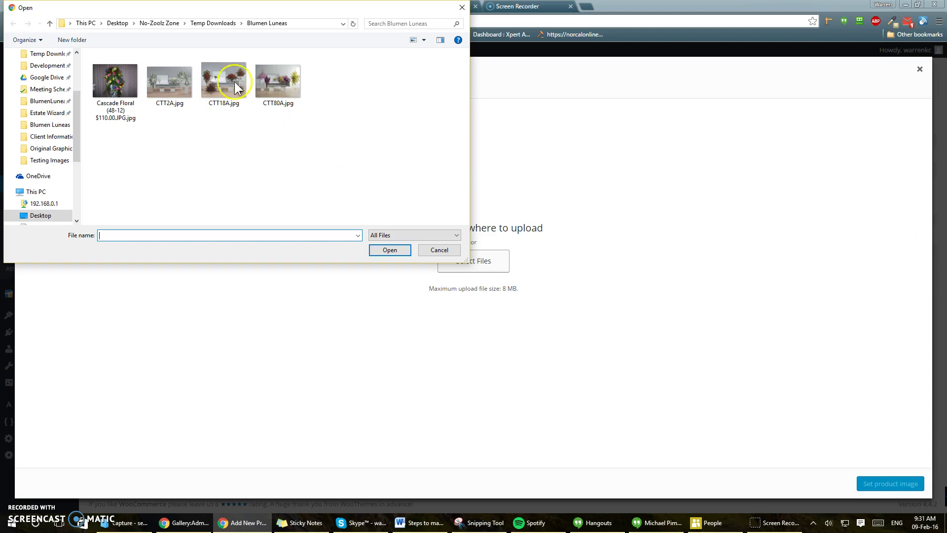
pyautogui.doubleClick(169, 81)
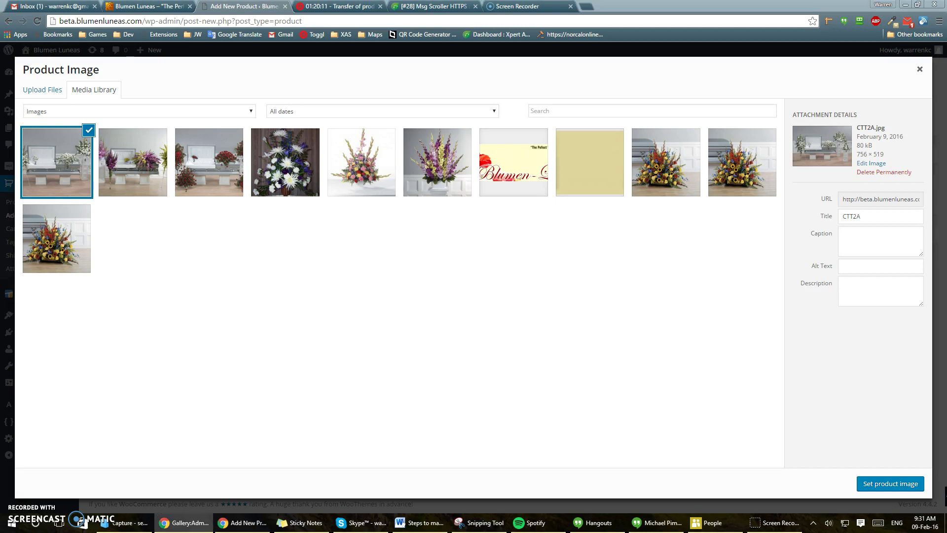
# Add the image description, set caption, alt text and title to 'All White Tribute', and apply it.
pyautogui.click(863, 286)
pyautogui.write('All White Tribute - Available as a Group or Individually.')
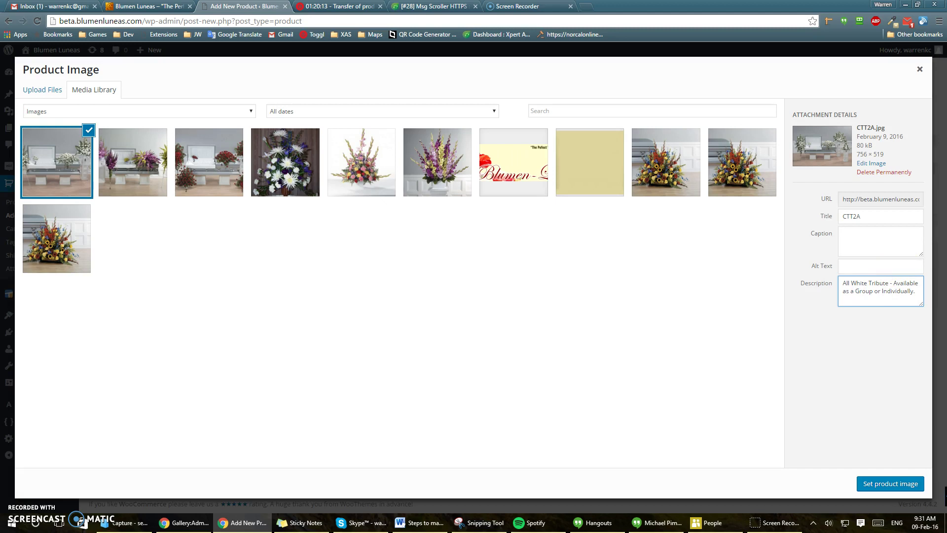
pyautogui.hotkey('alt', 'Tab')
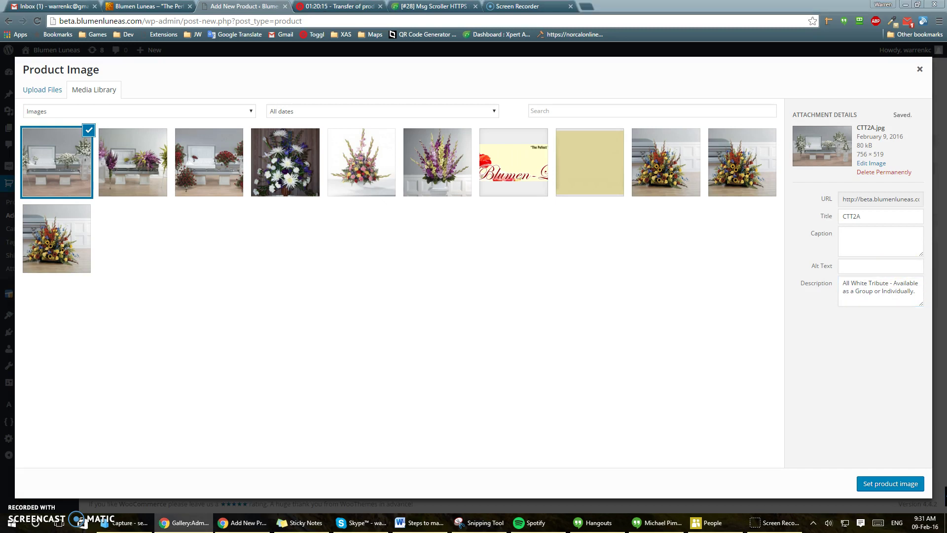
pyautogui.click(860, 247)
pyautogui.write('All White Tribute')
pyautogui.click(856, 265)
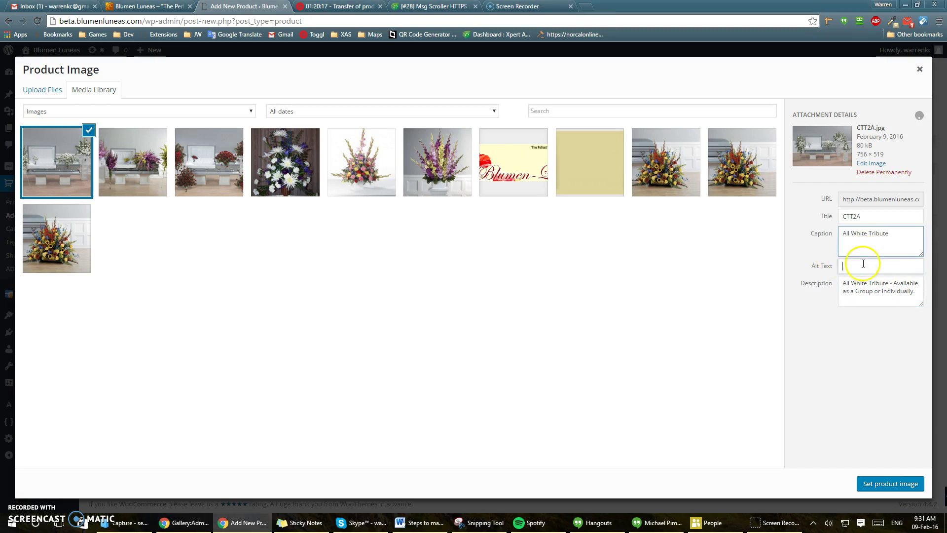
pyautogui.write('All White Tribute')
pyautogui.moveTo(887, 216); pyautogui.dragTo(799, 214)
pyautogui.write('All White Tribute')
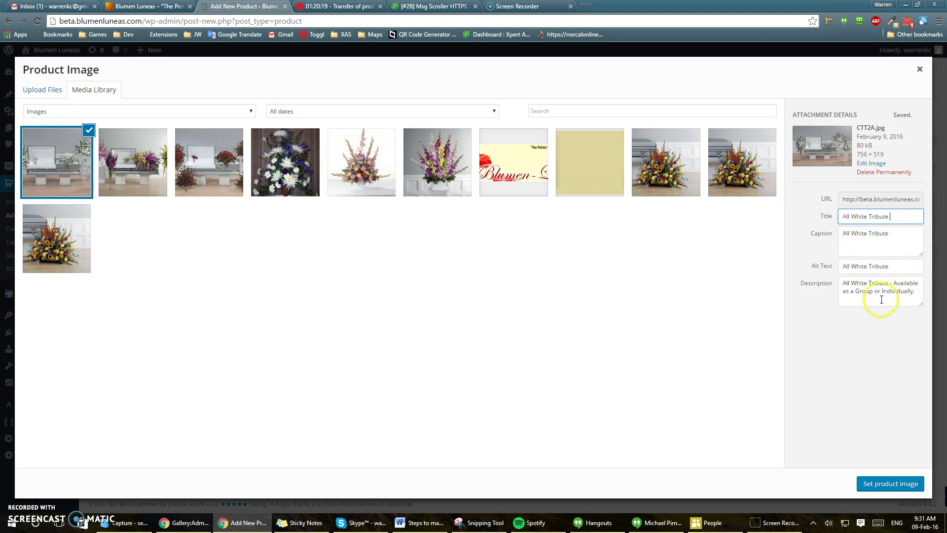
pyautogui.click(893, 483)
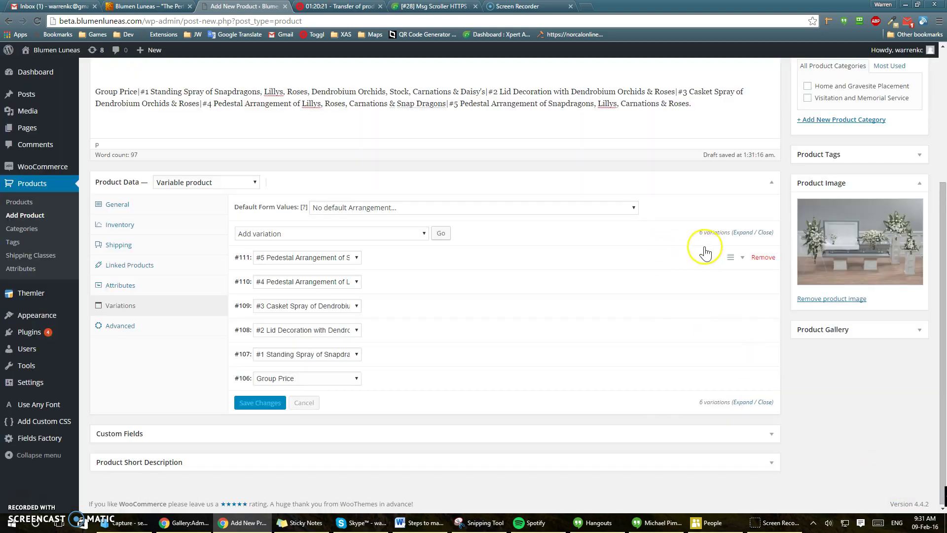
# Publish All White Tribute, file it under Visitation and Memorial Service, and update it.
pyautogui.scroll(4, 449, 420)
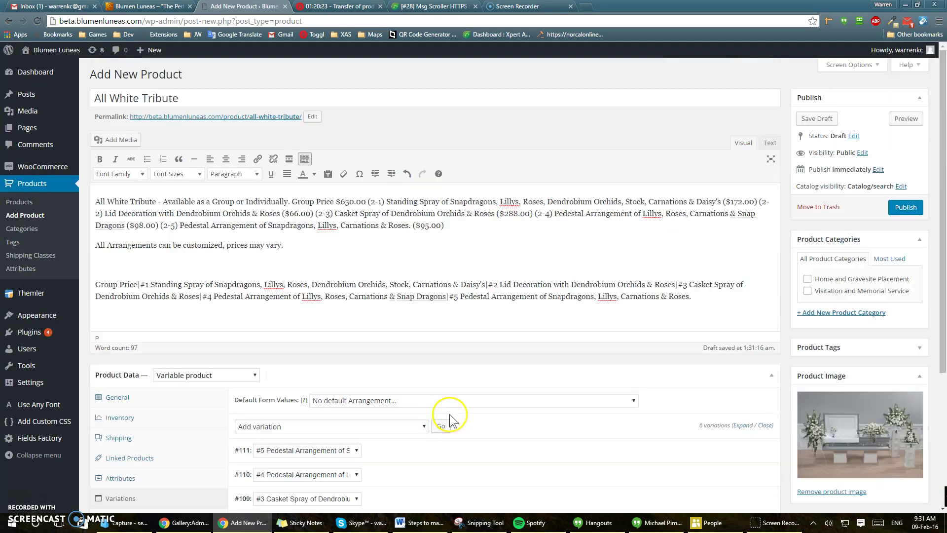
pyautogui.click(902, 207)
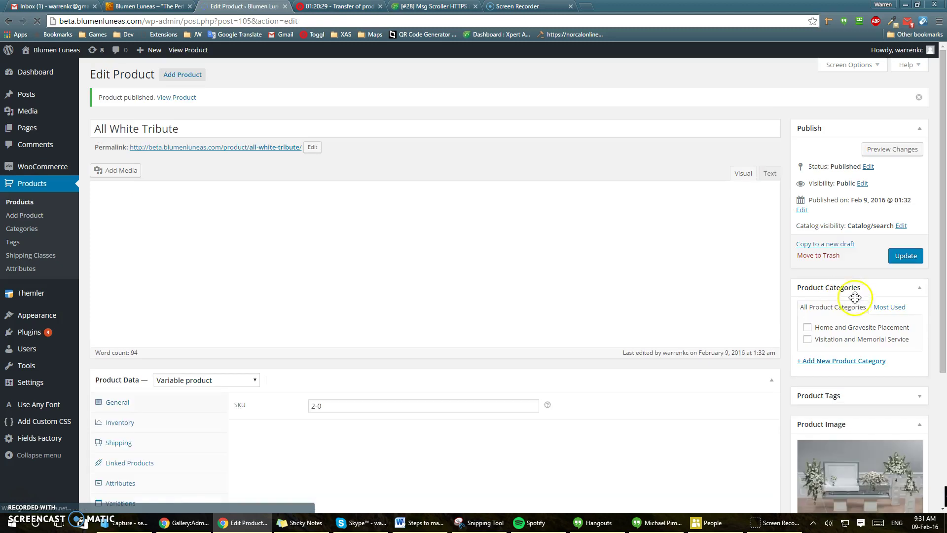
pyautogui.click(807, 339)
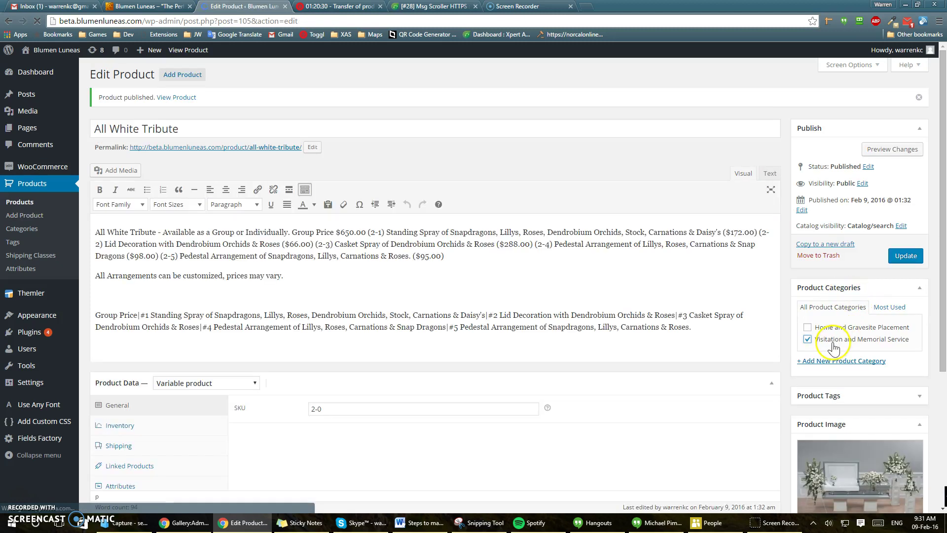
pyautogui.click(907, 257)
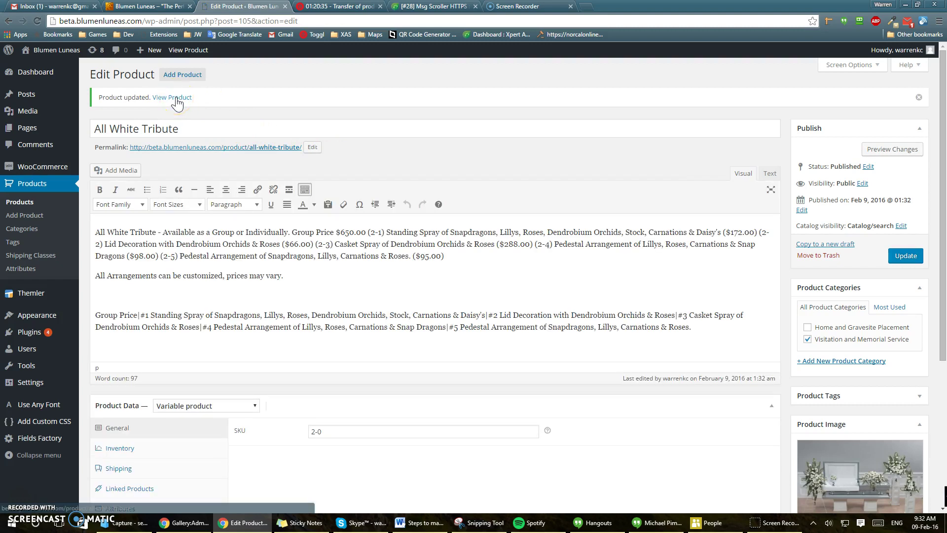
# On the live product page, check the Group Price and #1 Standing Spray arrangement options.
pyautogui.click(173, 98)
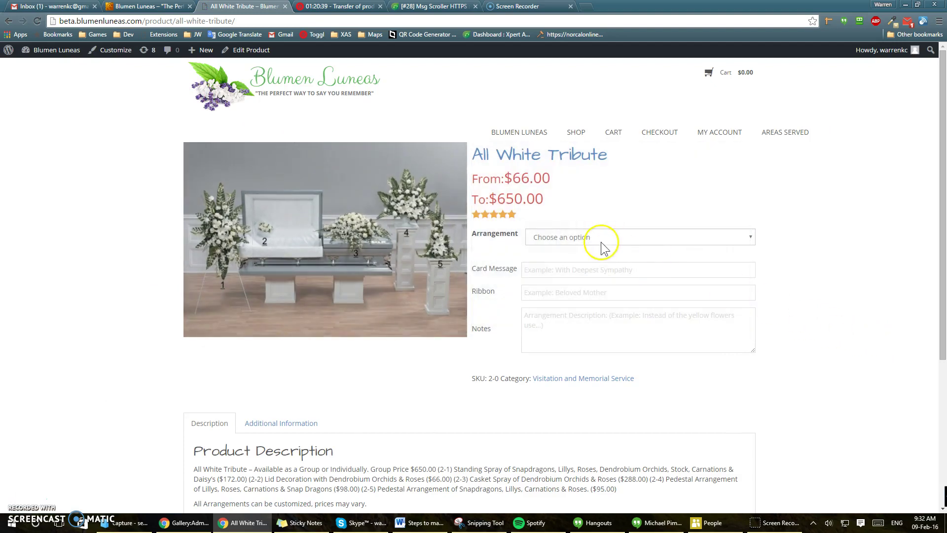
pyautogui.click(594, 237)
pyautogui.click(592, 260)
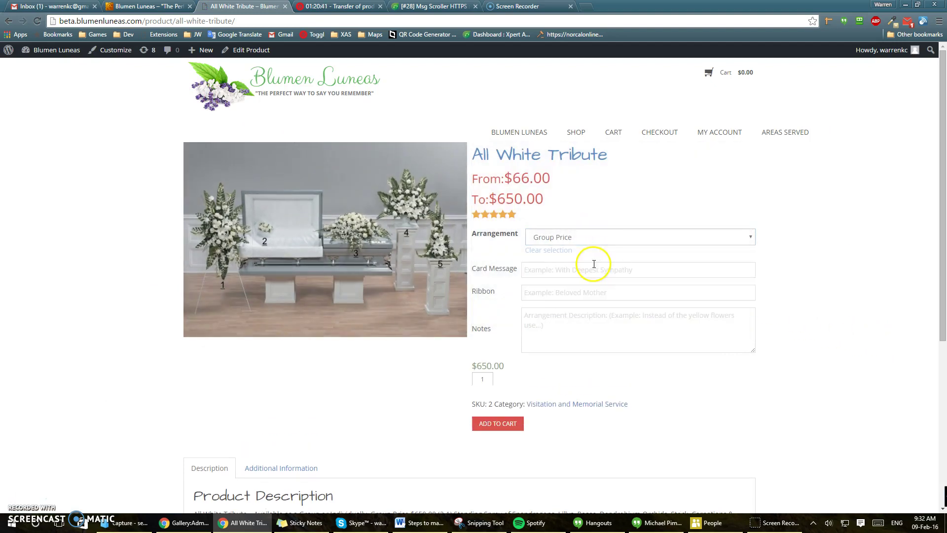
pyautogui.click(592, 243)
pyautogui.click(603, 269)
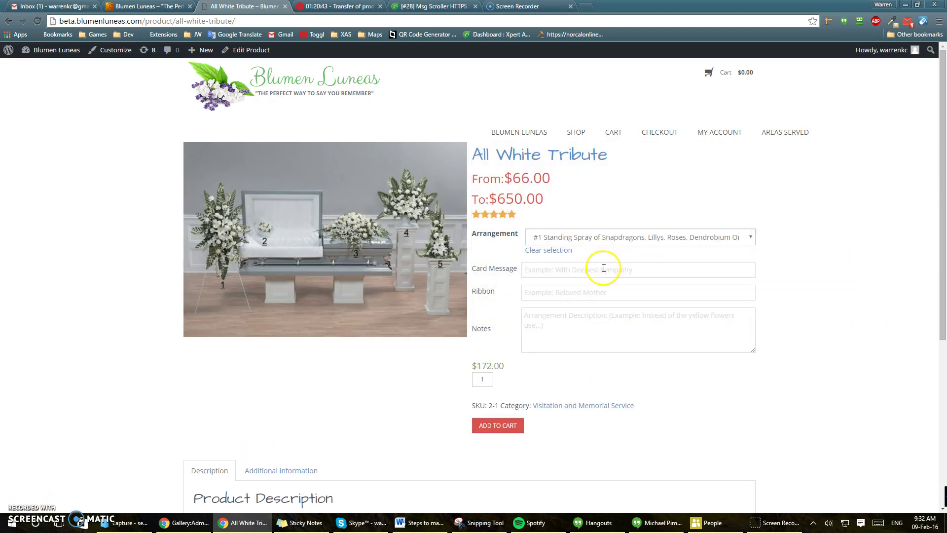
# Check #2 Lid Decoration and #4 Pedestal Arrangement, which shows $98.00 and SKU 2-4.
pyautogui.click(616, 236)
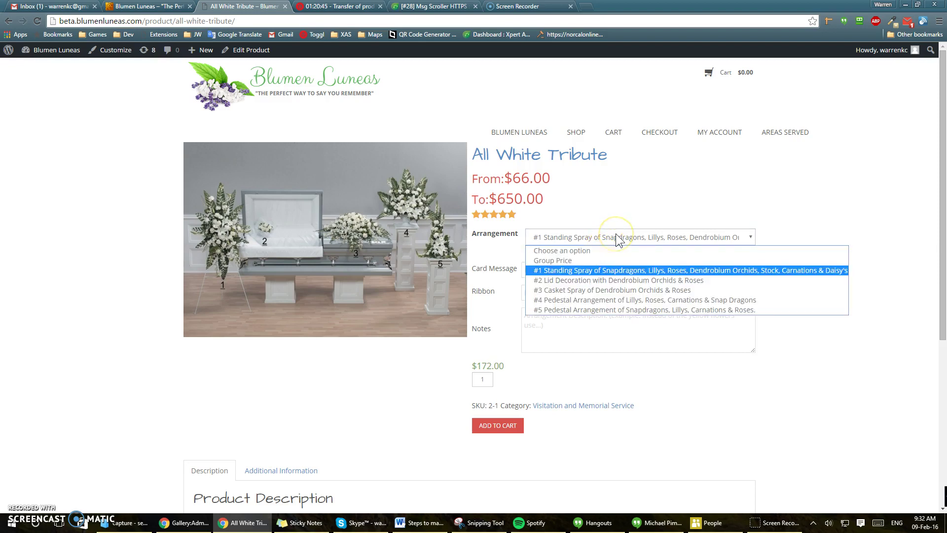
pyautogui.click(613, 280)
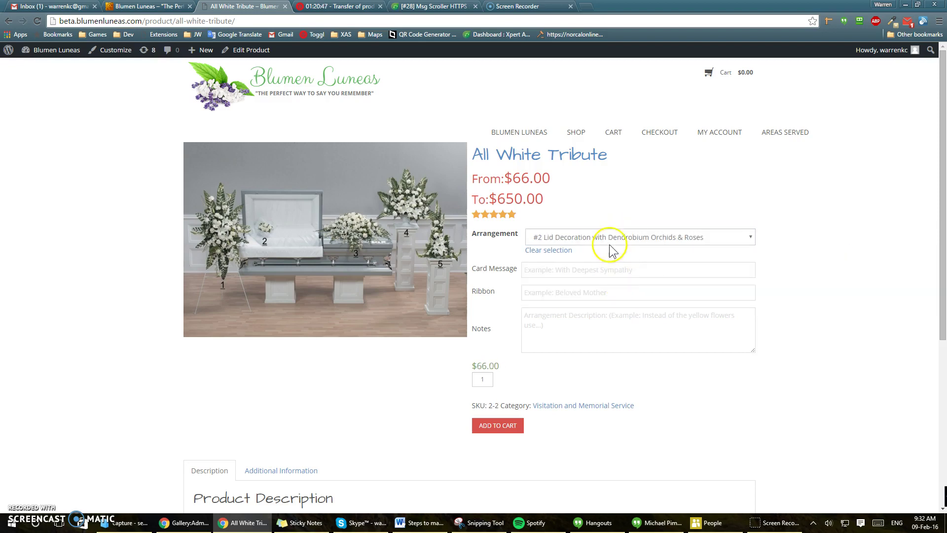
pyautogui.click(616, 237)
pyautogui.click(613, 280)
pyautogui.click(609, 238)
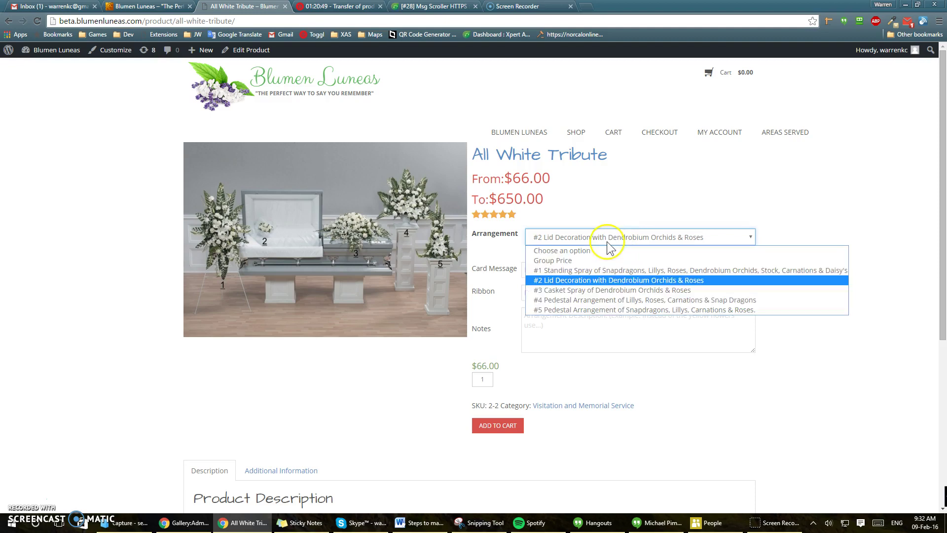
pyautogui.click(599, 301)
pyautogui.scroll(-5, 640, 334)
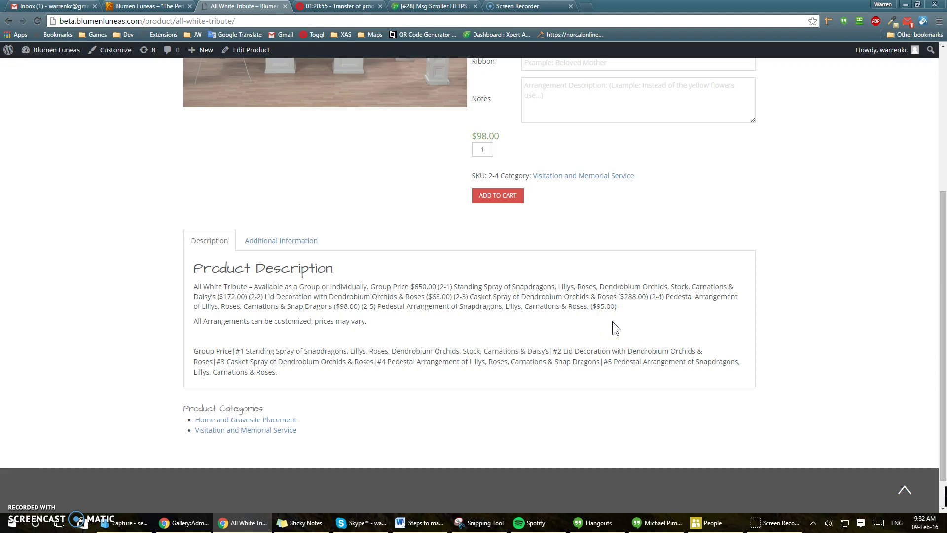
pyautogui.scroll(5, 611, 321)
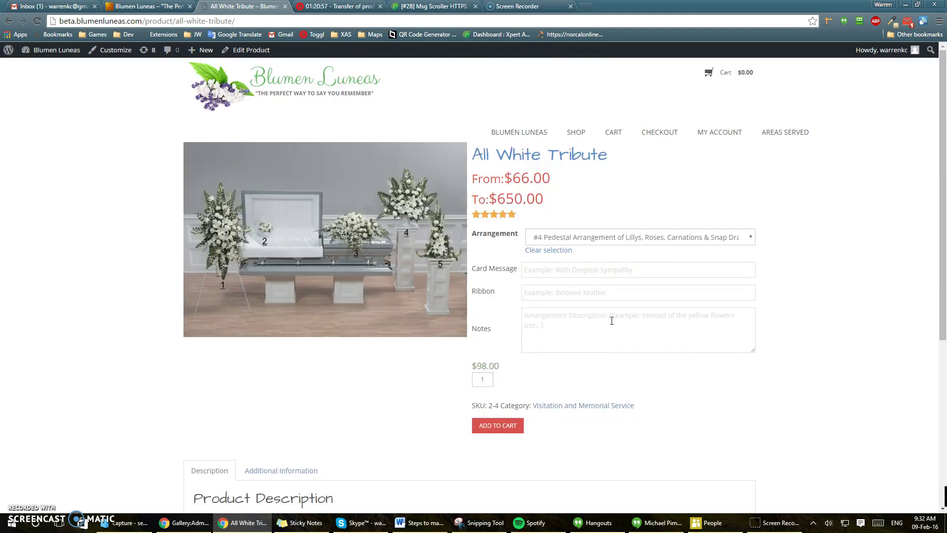
pyautogui.scroll(-2, 611, 321)
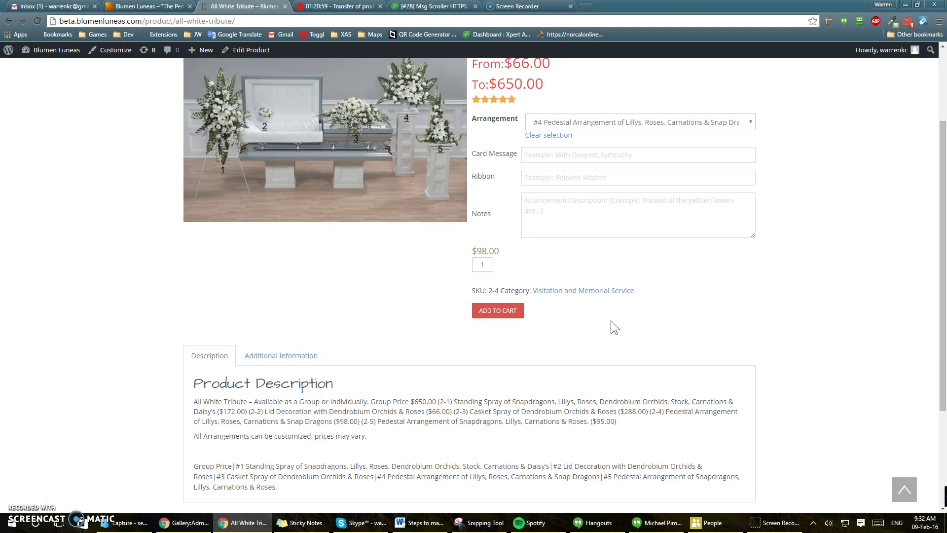
pyautogui.scroll(2, 611, 319)
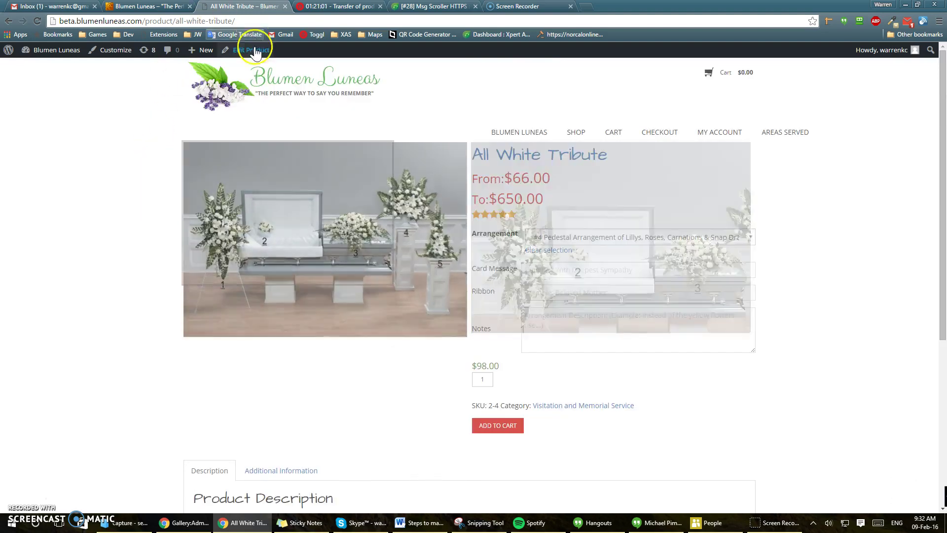
# Back in the product editor, delete the pipe-separated Group Price paragraph from the description.
pyautogui.click(241, 52)
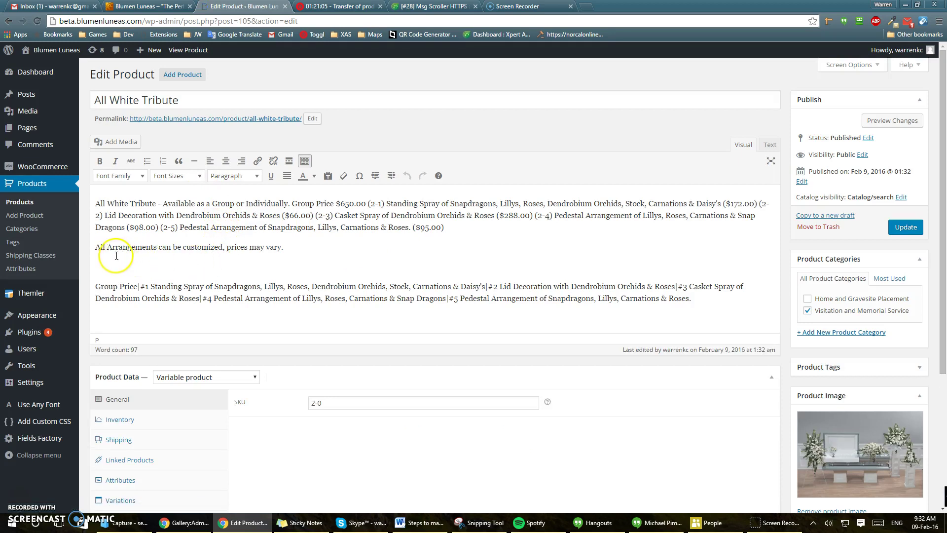
pyautogui.moveTo(95, 286); pyautogui.dragTo(715, 317)
pyautogui.press('BackSpace')
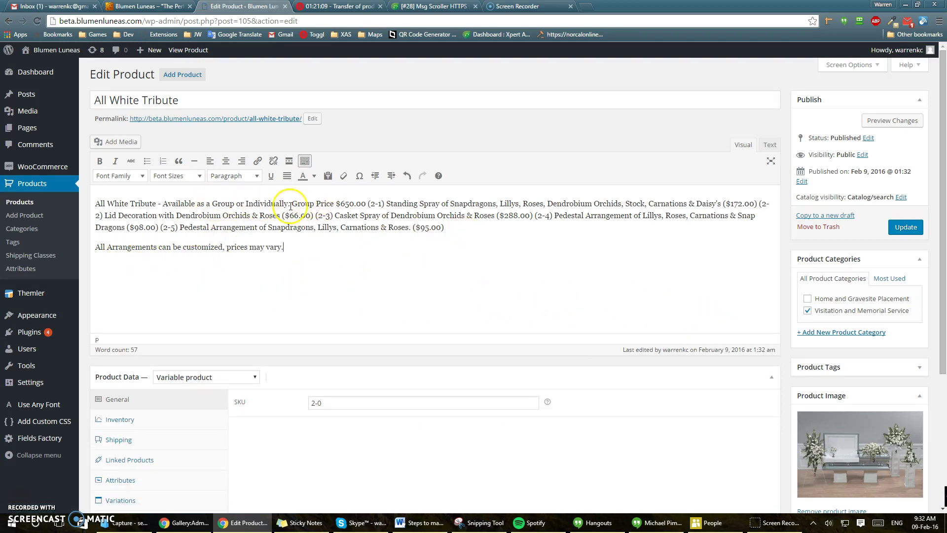
# Put Group Price $650.00 and items (2-1) through (2-3) on separate lines.
pyautogui.press('Return')
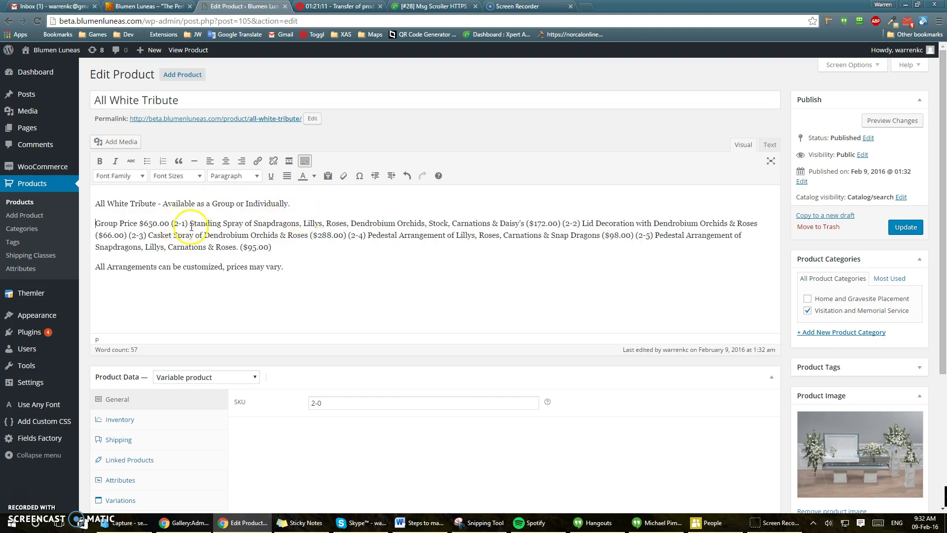
pyautogui.press('Left')
pyautogui.press('Left')
pyautogui.press('Left')
pyautogui.press('Left')
pyautogui.press('Left')
pyautogui.press('Left')
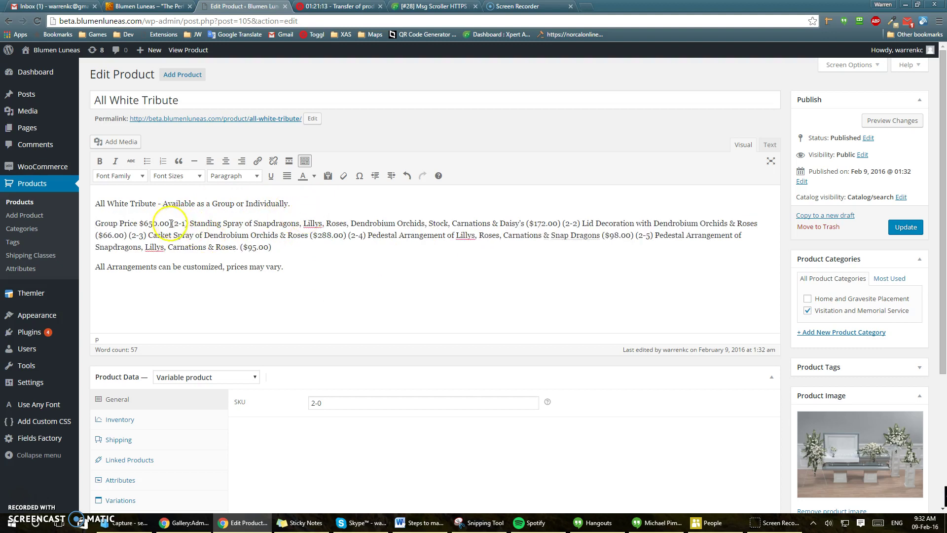
pyautogui.press('Return')
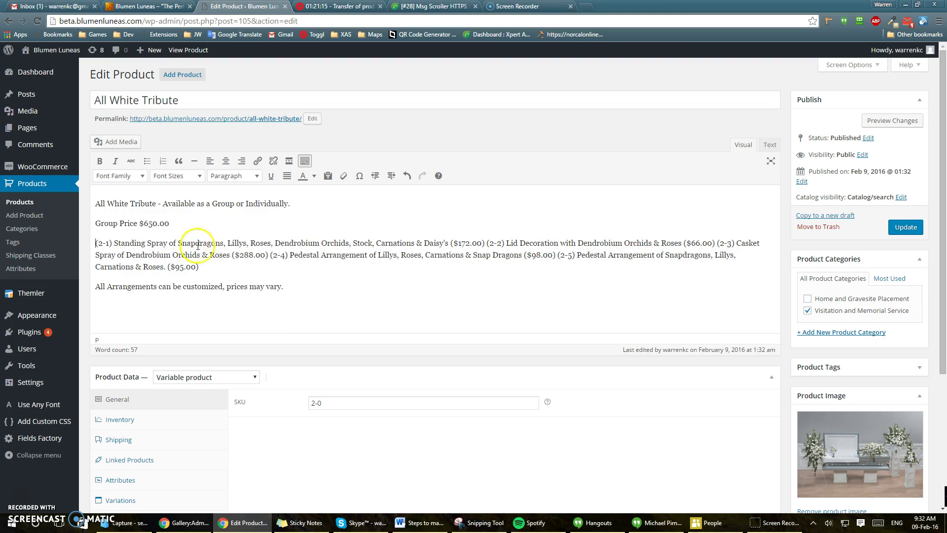
pyautogui.click(486, 244)
pyautogui.press('Return')
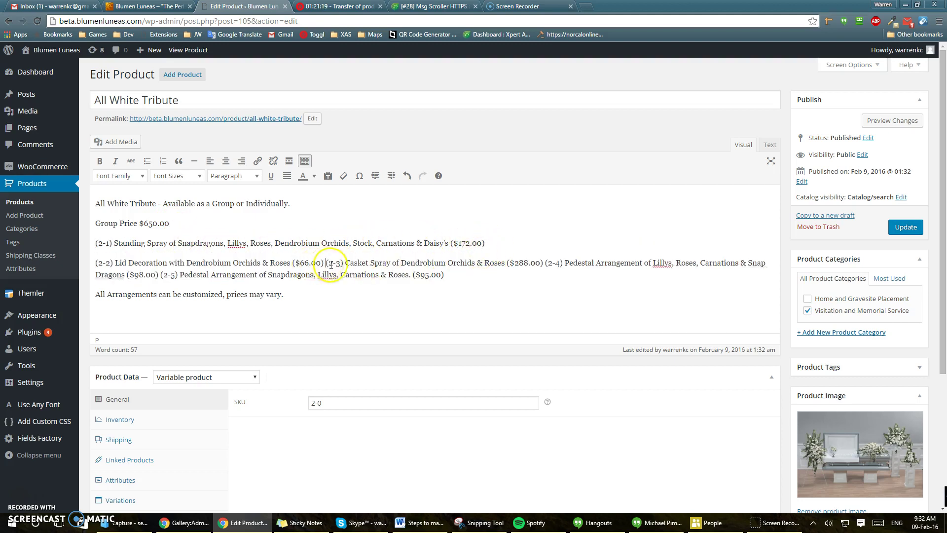
pyautogui.press('Return')
# Give the (2-4) and (2-5) Pedestal Arrangements their own lines and update the product.
pyautogui.click(313, 282)
pyautogui.press('Return')
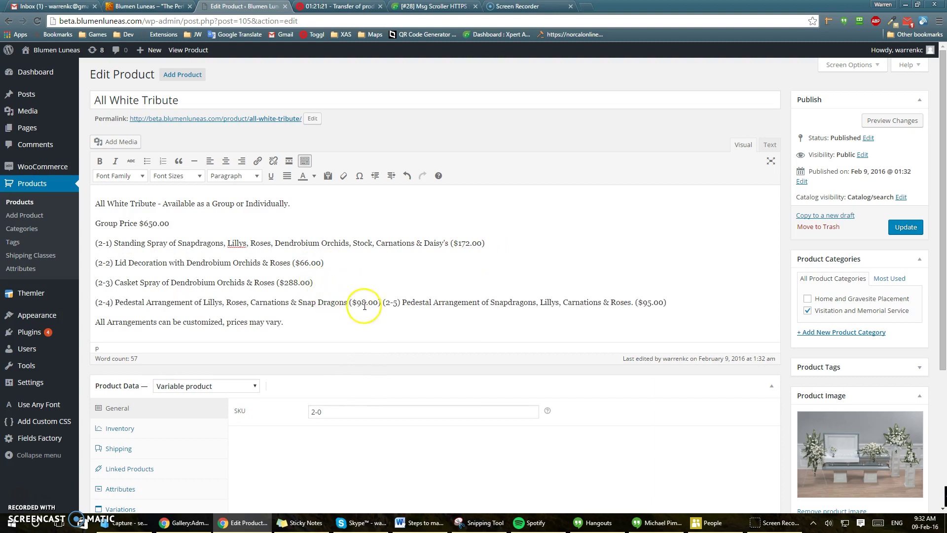
pyautogui.click(380, 303)
pyautogui.press('Return')
pyautogui.click(397, 324)
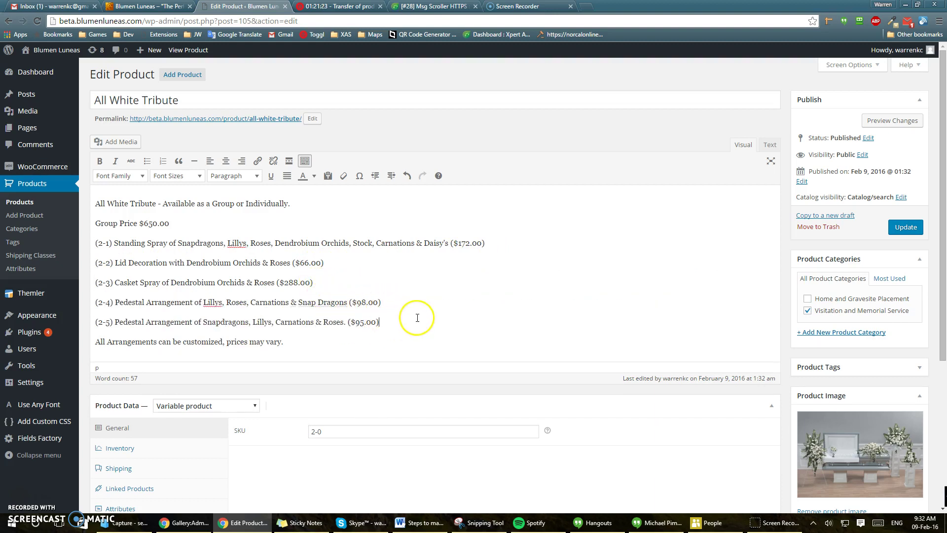
pyautogui.click(891, 231)
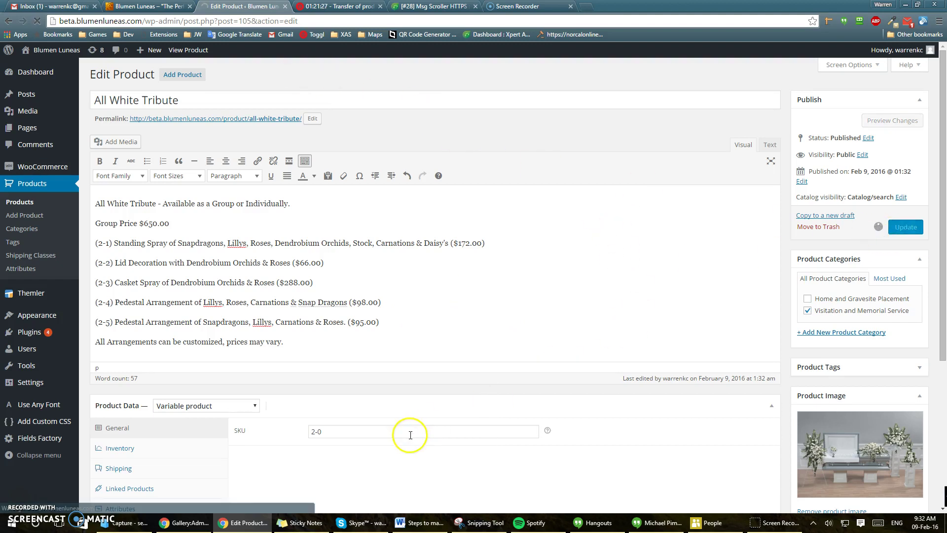